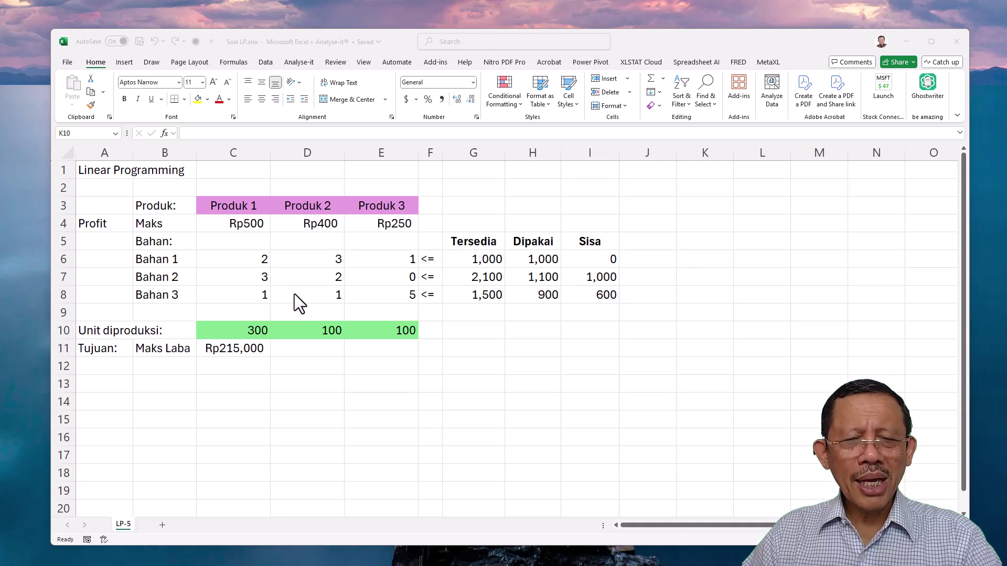
Step: Set the units produced (Unit diproduksi) of Produk 1, Produk 2 and Produk 3 in C10:E10 to 0
{"action": "left_click", "coordinate": [259, 330]}
{"action": "type", "text": "0"}
{"action": "key", "text": "Tab"}
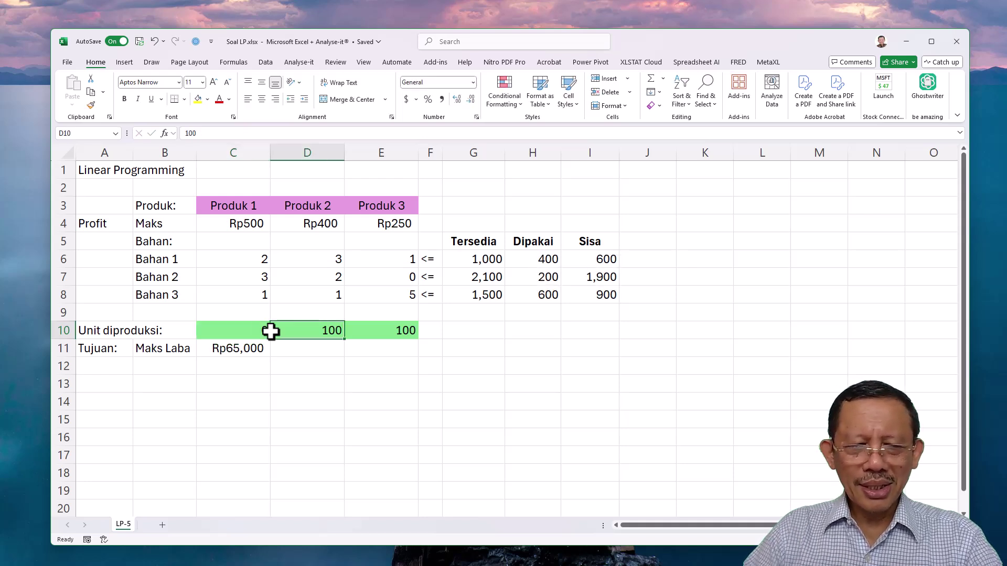
{"action": "type", "text": "0"}
{"action": "key", "text": "Tab"}
{"action": "type", "text": "0"}
{"action": "key", "text": "Return"}
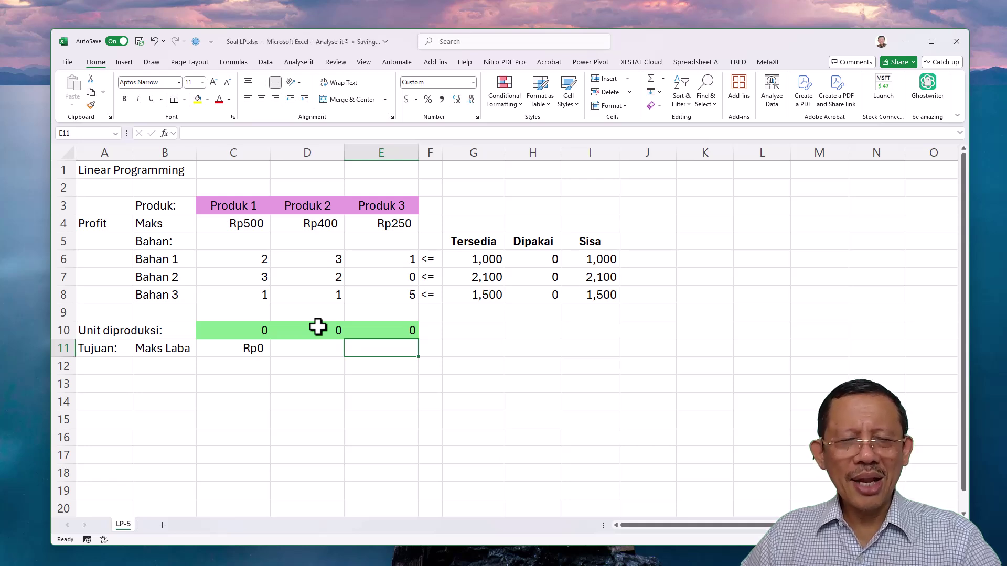
Step: Review the production cells C10:E10, the Tersedia amounts in G6:G8 and the Dipakai formulas in H6:H8
{"action": "left_click", "coordinate": [253, 332]}
{"action": "left_click", "coordinate": [323, 331]}
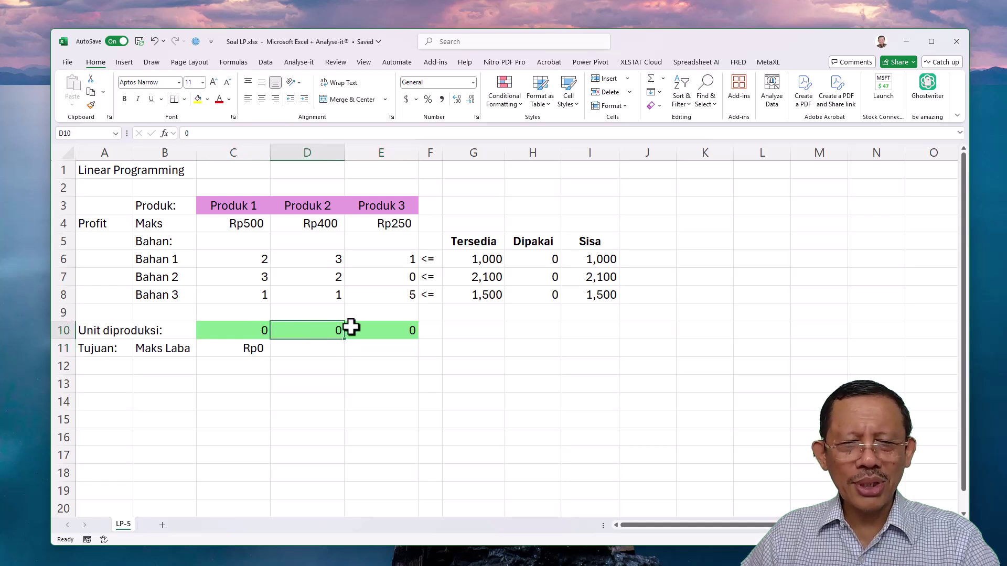
{"action": "left_click", "coordinate": [375, 328]}
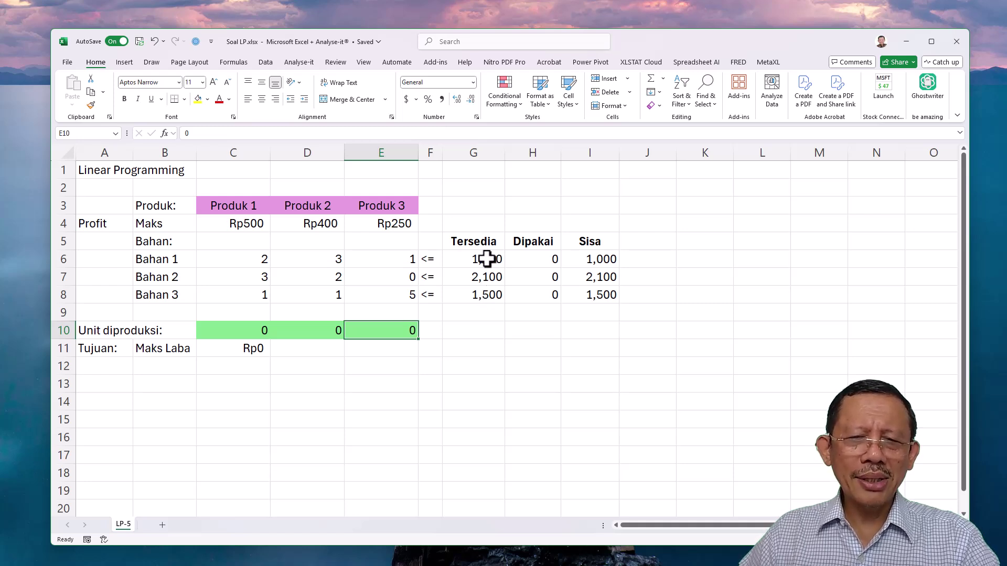
{"action": "left_click_drag", "start_coordinate": [486, 258], "coordinate": [486, 293]}
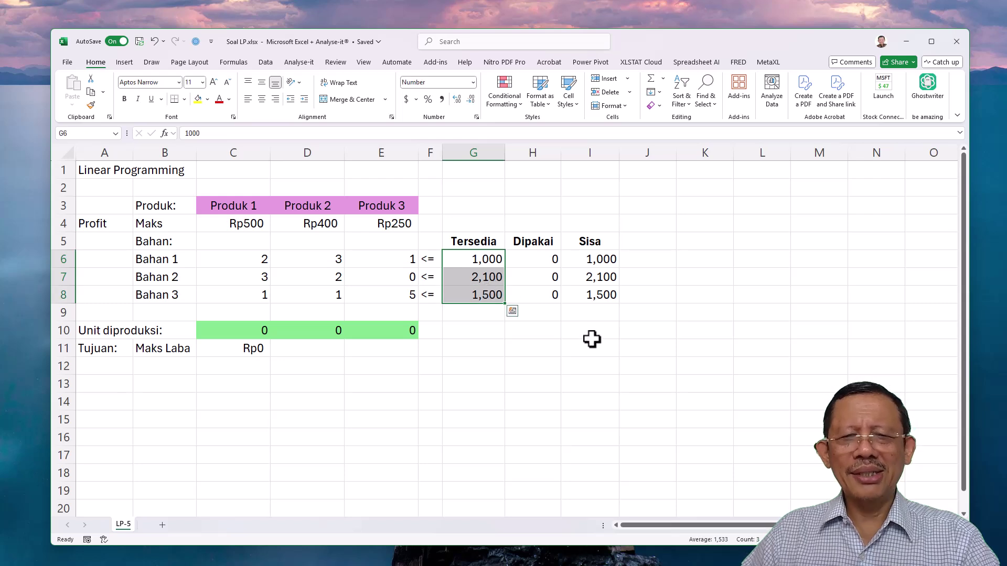
{"action": "left_click", "coordinate": [556, 361]}
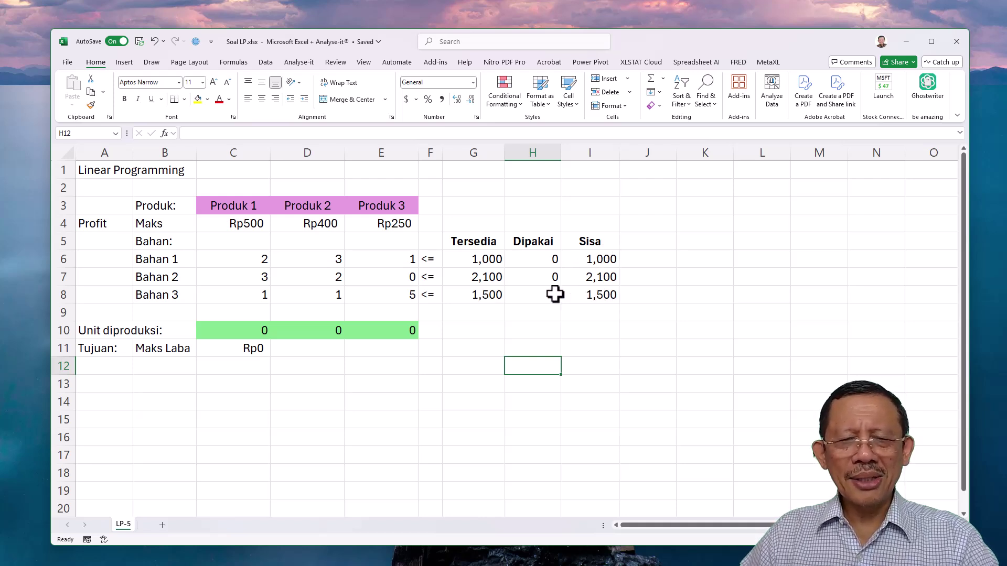
{"action": "left_click_drag", "start_coordinate": [532, 257], "coordinate": [528, 294]}
{"action": "left_click", "coordinate": [530, 259]}
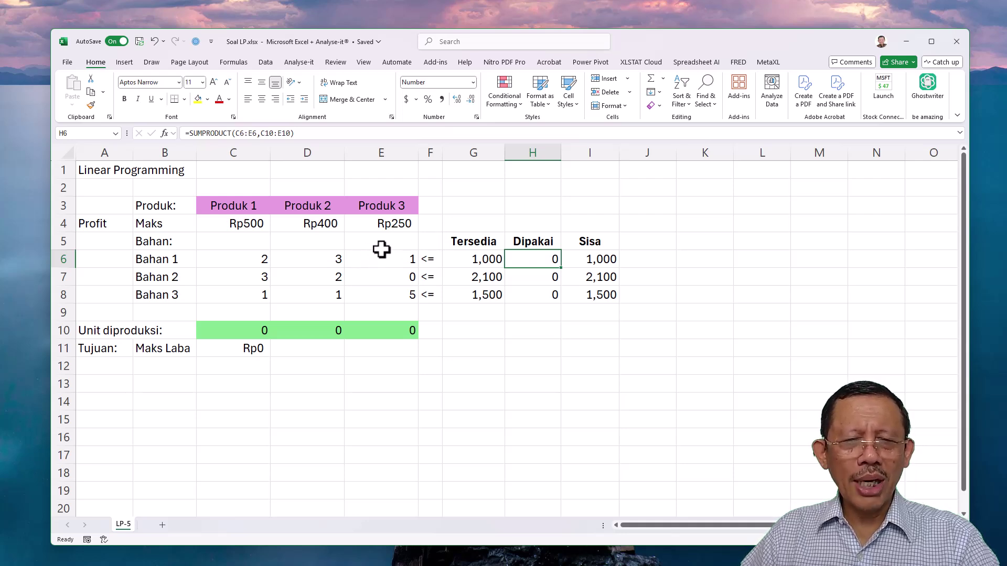
{"action": "left_click_drag", "start_coordinate": [243, 225], "coordinate": [521, 353]}
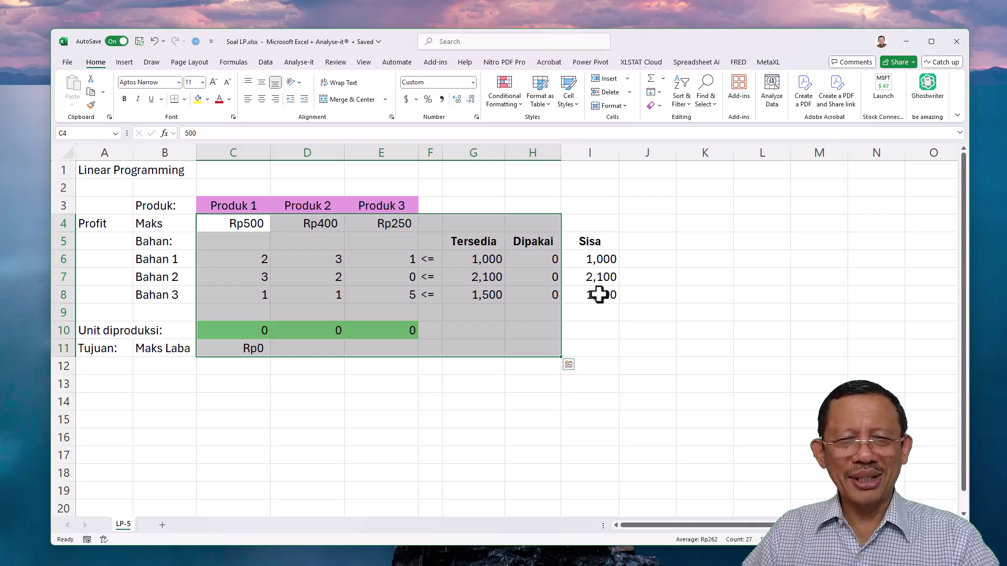
{"action": "left_click", "coordinate": [332, 297]}
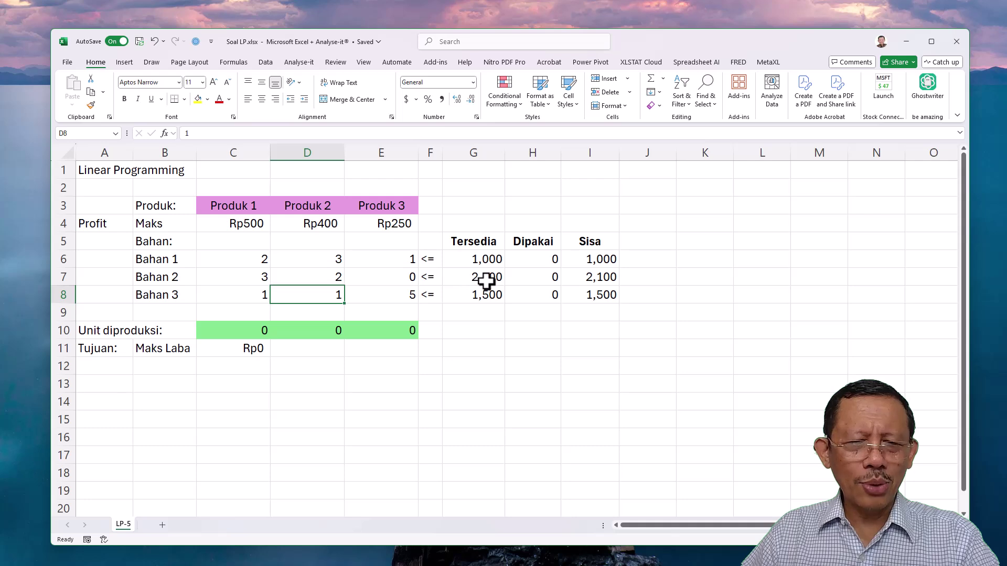
Step: Clear the Dipakai formulas for Bahan 1 to Bahan 3 in H6:H8
{"action": "left_click", "coordinate": [539, 260]}
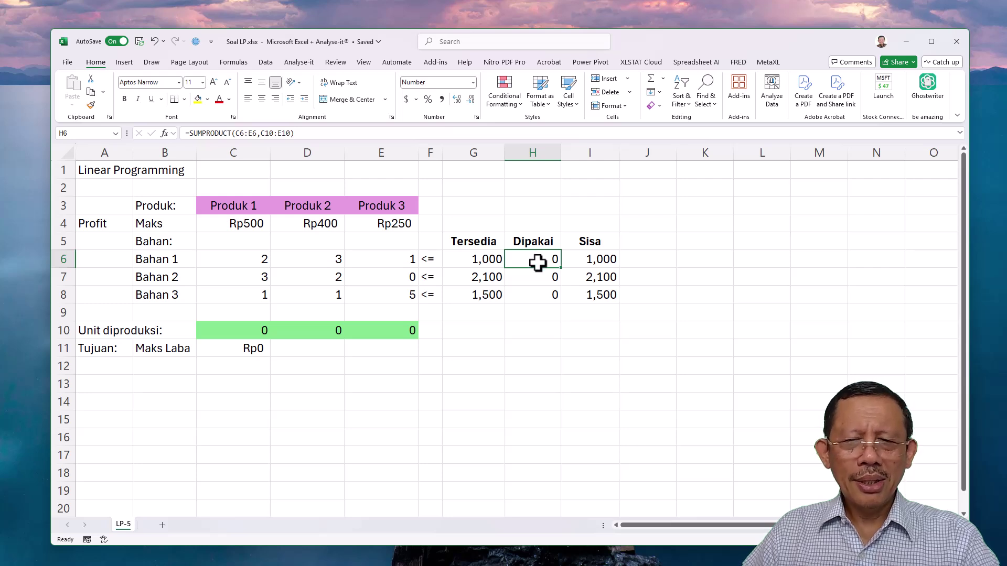
{"action": "left_click_drag", "start_coordinate": [538, 259], "coordinate": [543, 289]}
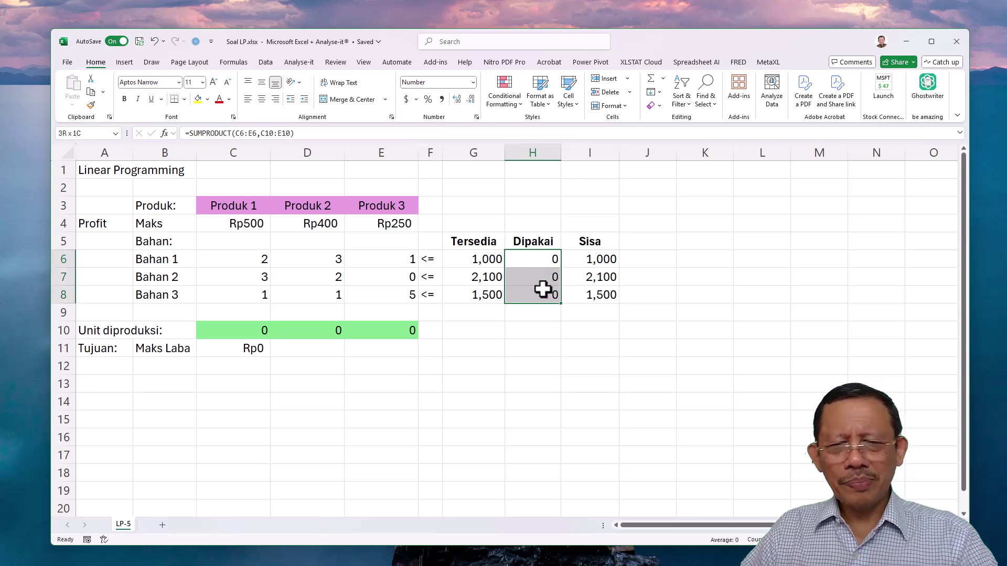
{"action": "key", "text": "Delete"}
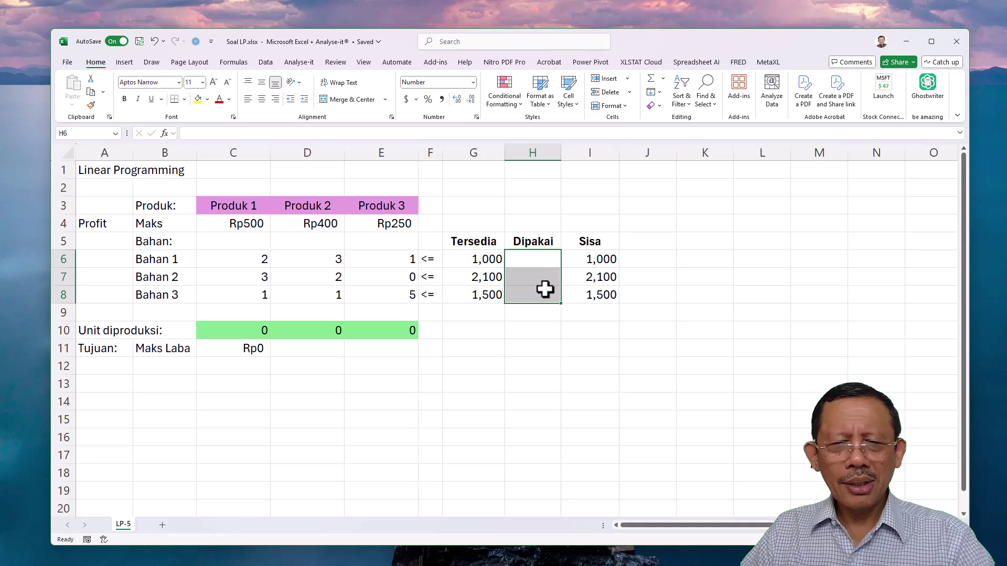
Step: Examine the units produced in C10:E10 and the Bahan 1 requirements in C6:E6 that determine Bahan 1's usage
{"action": "left_click", "coordinate": [233, 331]}
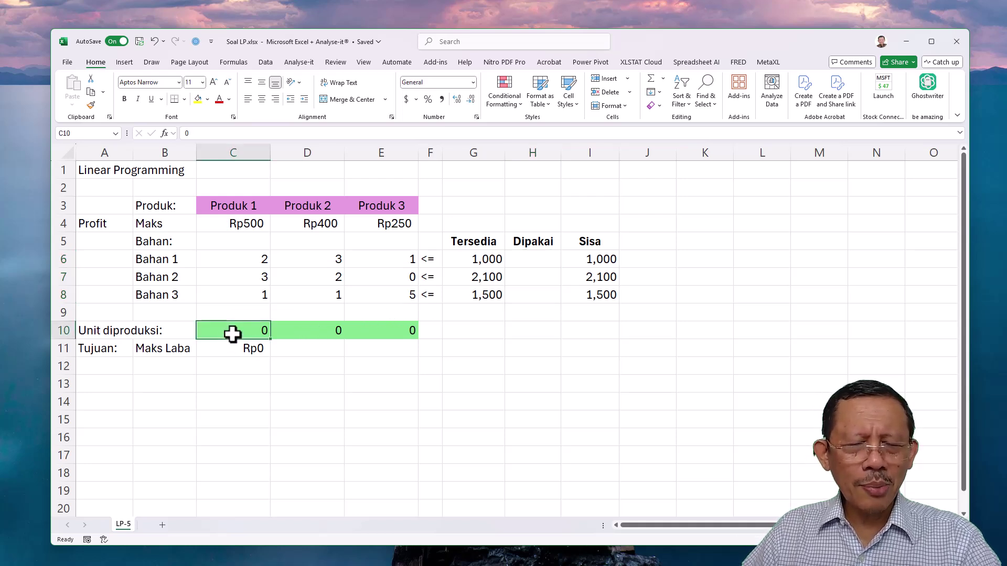
{"action": "left_click", "coordinate": [256, 257]}
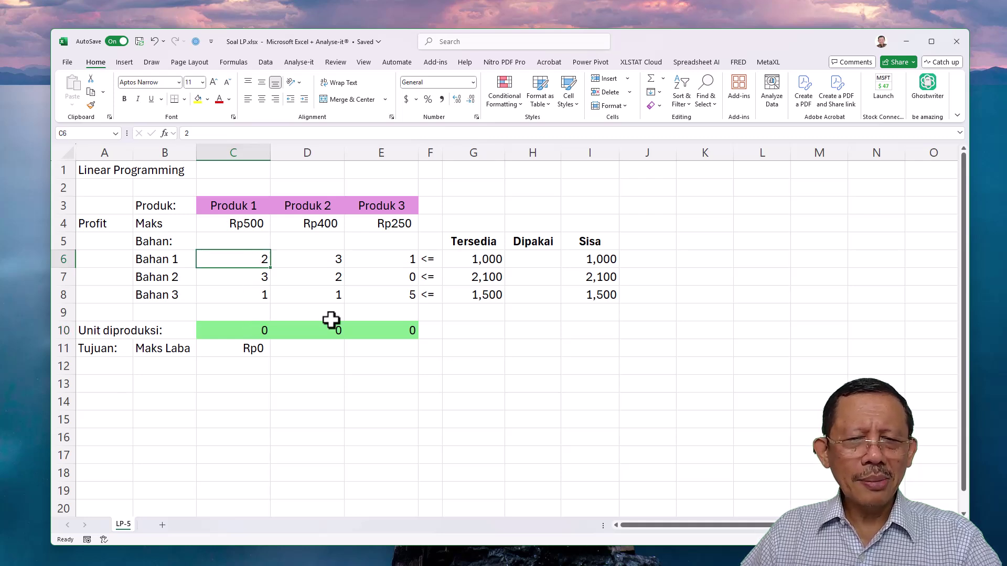
{"action": "left_click", "coordinate": [543, 261]}
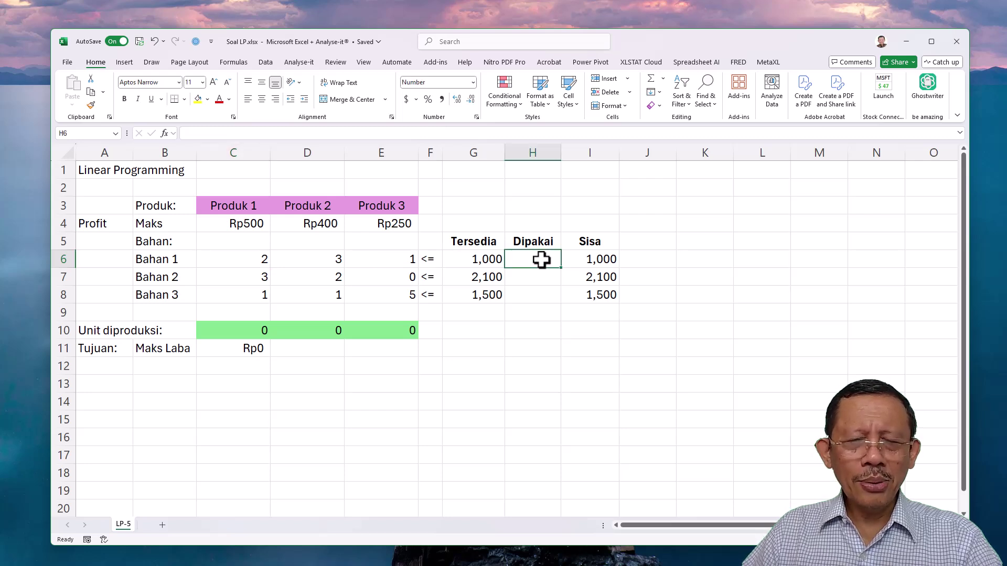
{"action": "left_click", "coordinate": [252, 329]}
{"action": "left_click", "coordinate": [305, 331]}
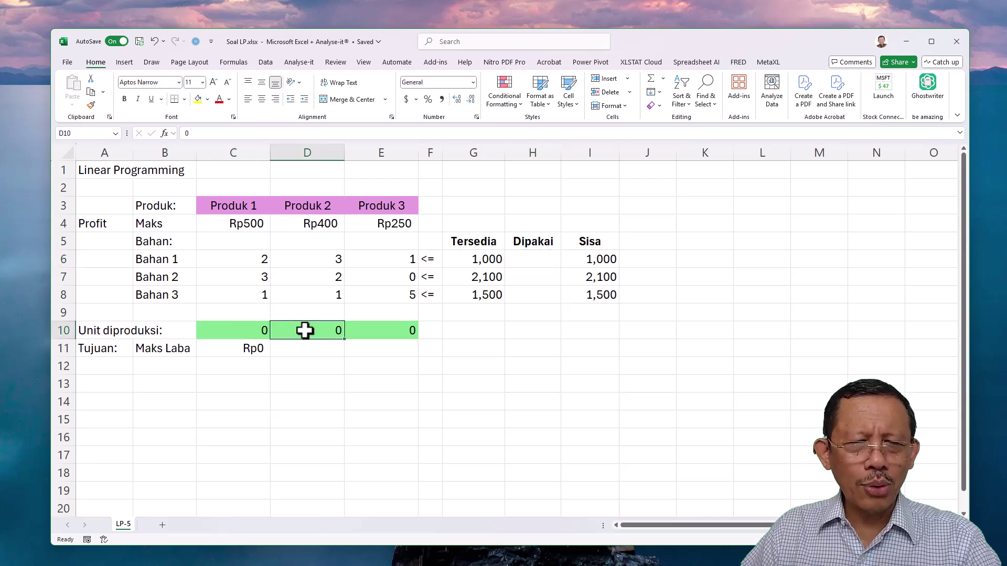
{"action": "left_click", "coordinate": [391, 329]}
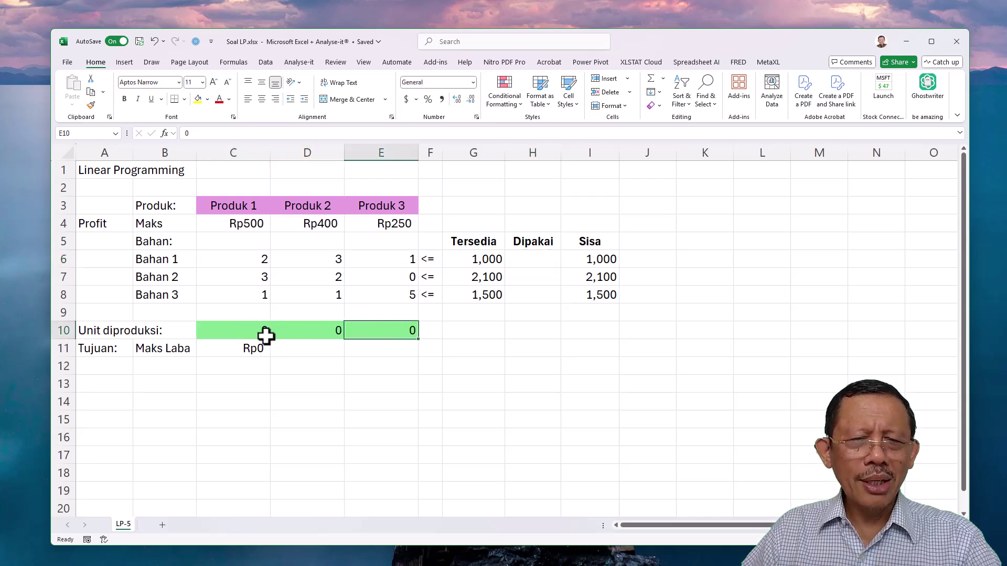
{"action": "left_click", "coordinate": [259, 261]}
{"action": "left_click", "coordinate": [287, 263]}
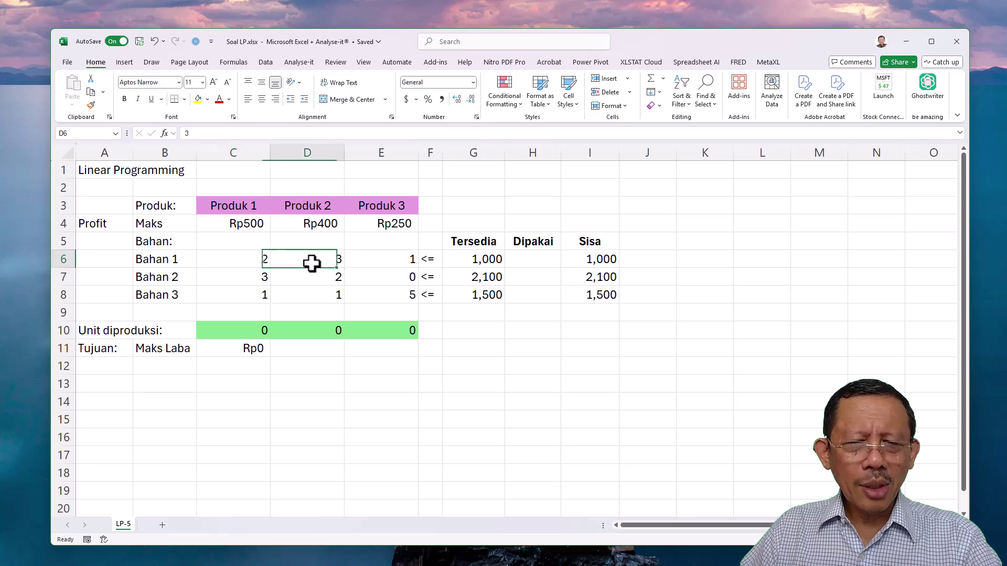
{"action": "left_click", "coordinate": [397, 260]}
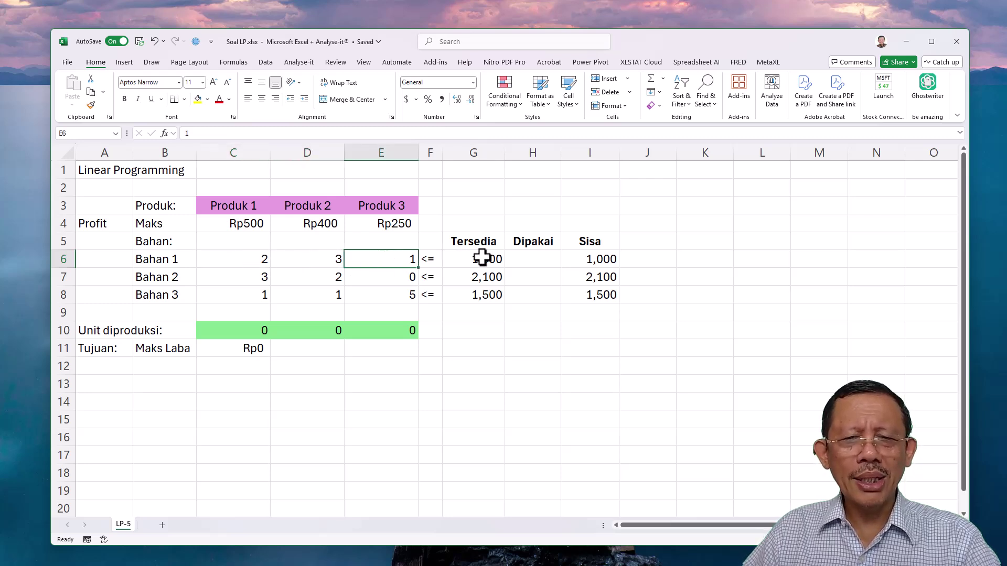
Step: Enter the formula =C10*C6+D10*D6+E10*E6 for Bahan 1's Dipakai amount in H6
{"action": "left_click", "coordinate": [532, 258]}
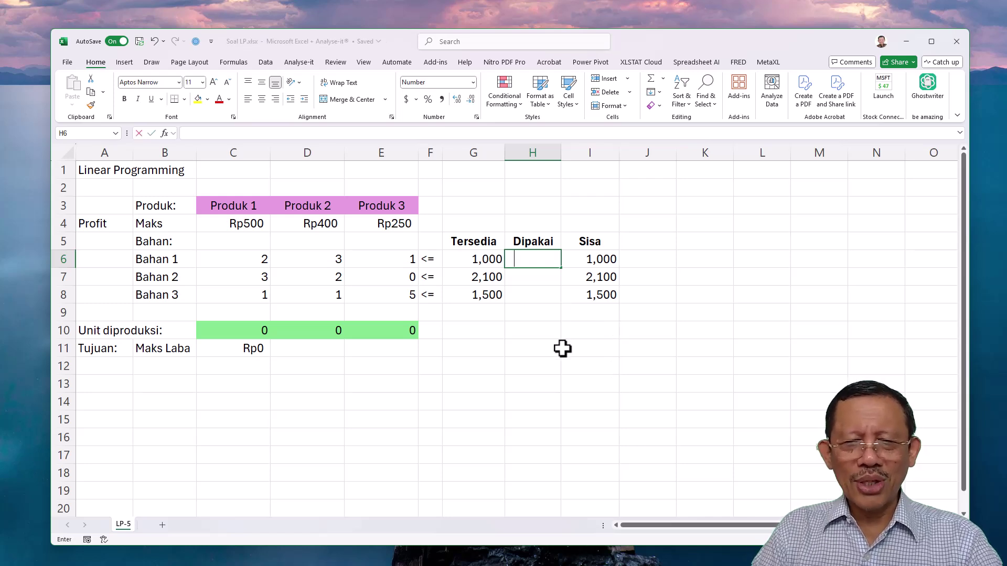
{"action": "type", "text": "="}
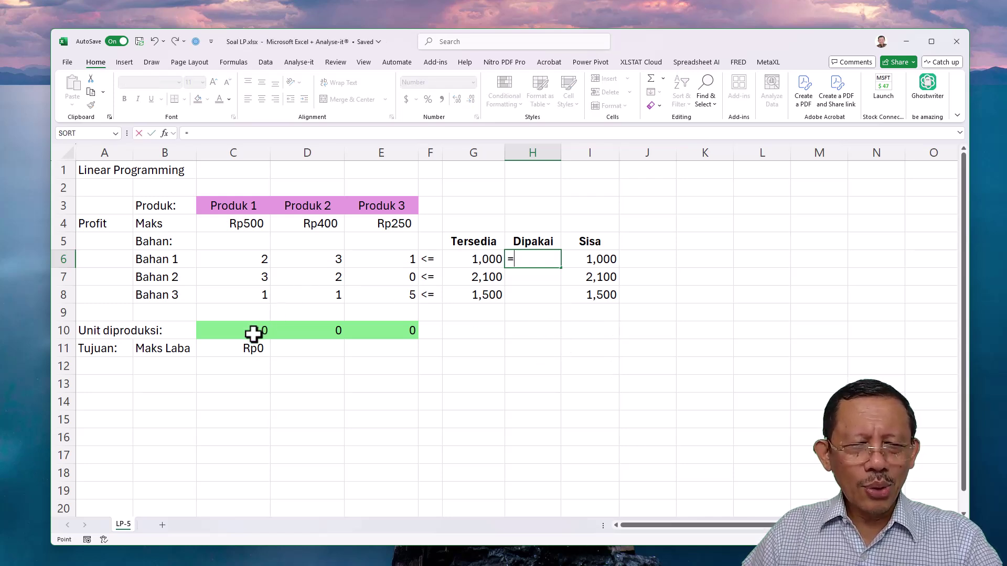
{"action": "left_click", "coordinate": [253, 332]}
{"action": "type", "text": "*"}
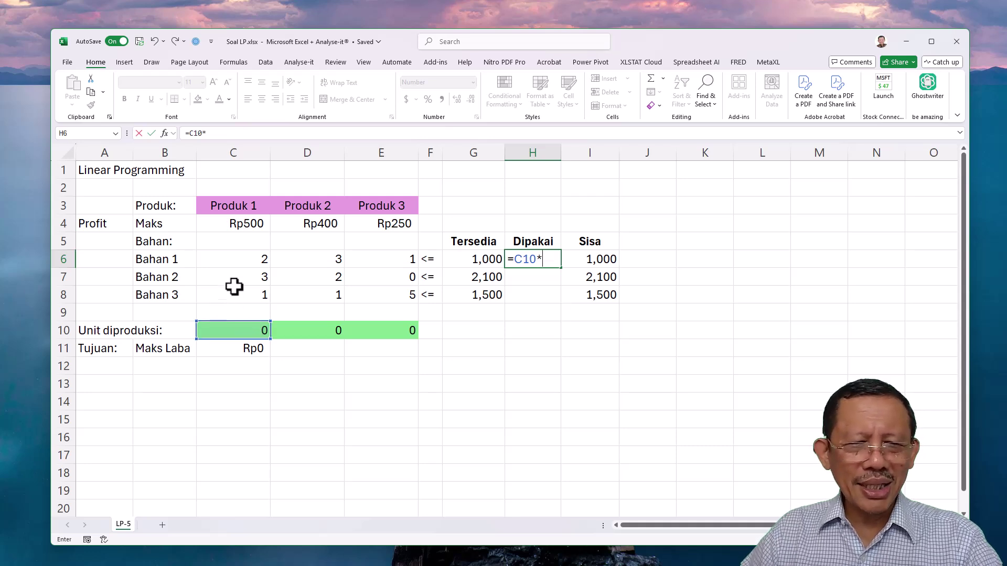
{"action": "left_click", "coordinate": [248, 258]}
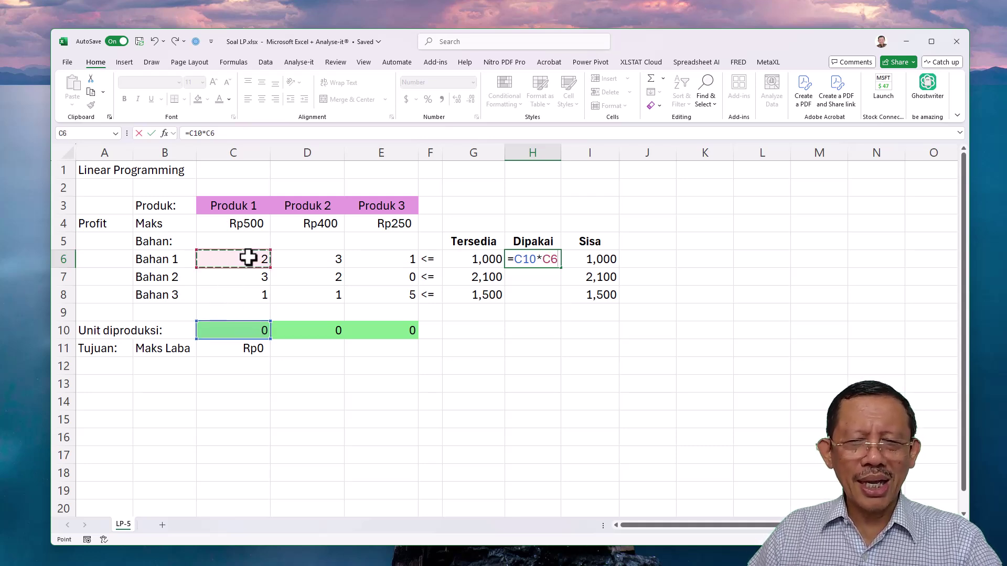
{"action": "type", "text": "+"}
{"action": "left_click", "coordinate": [326, 329]}
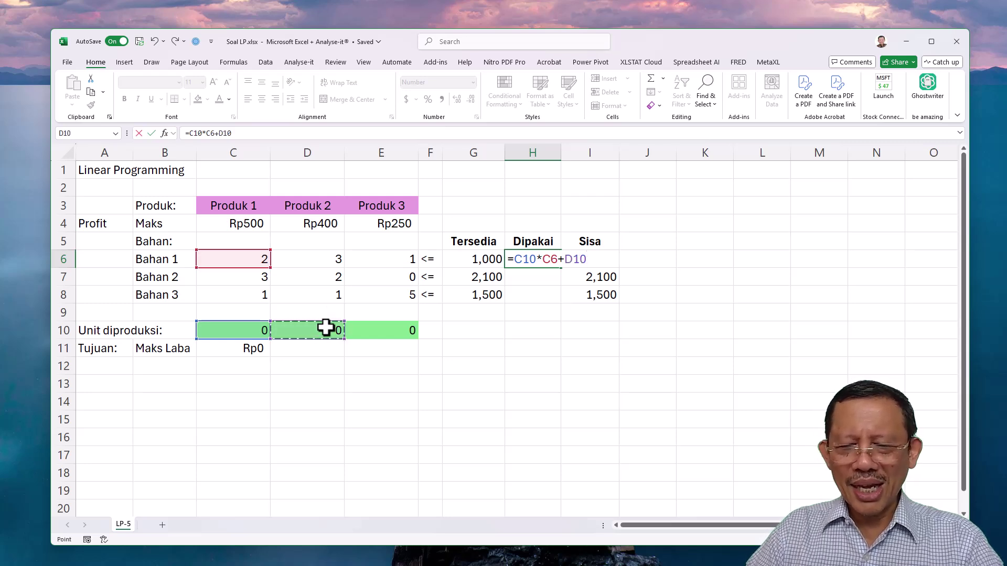
{"action": "left_click", "coordinate": [324, 262]}
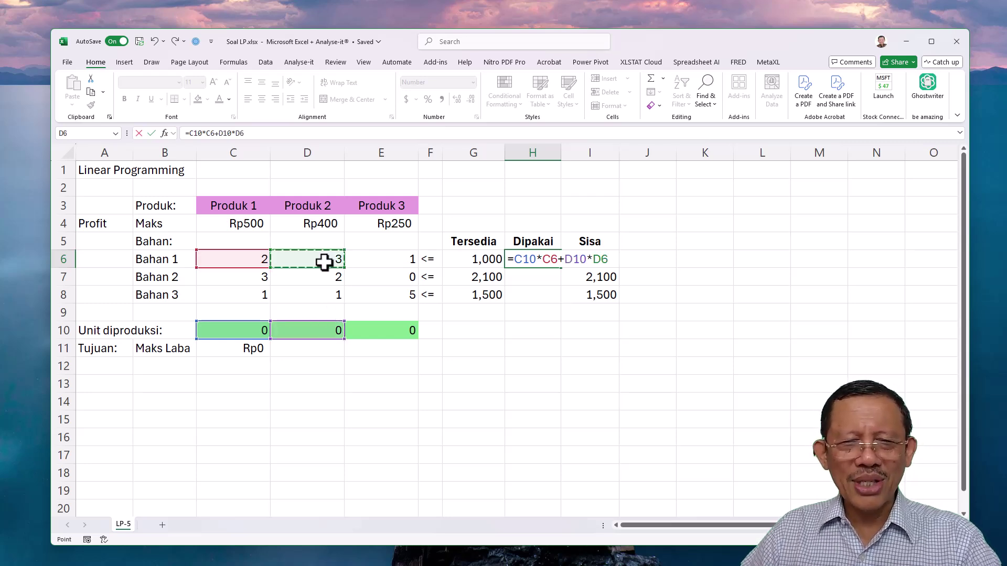
{"action": "type", "text": "+"}
{"action": "left_click", "coordinate": [375, 331]}
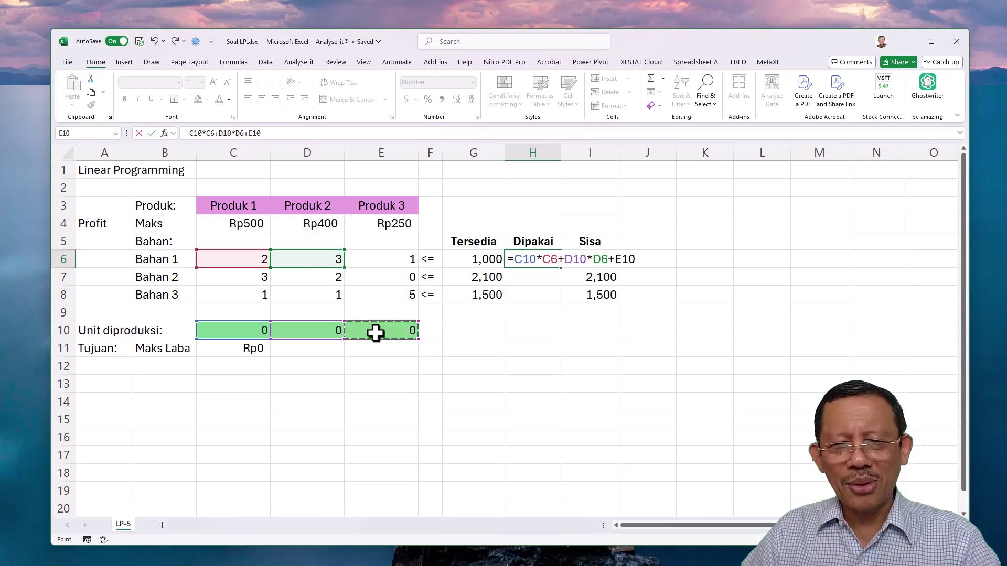
{"action": "type", "text": "*"}
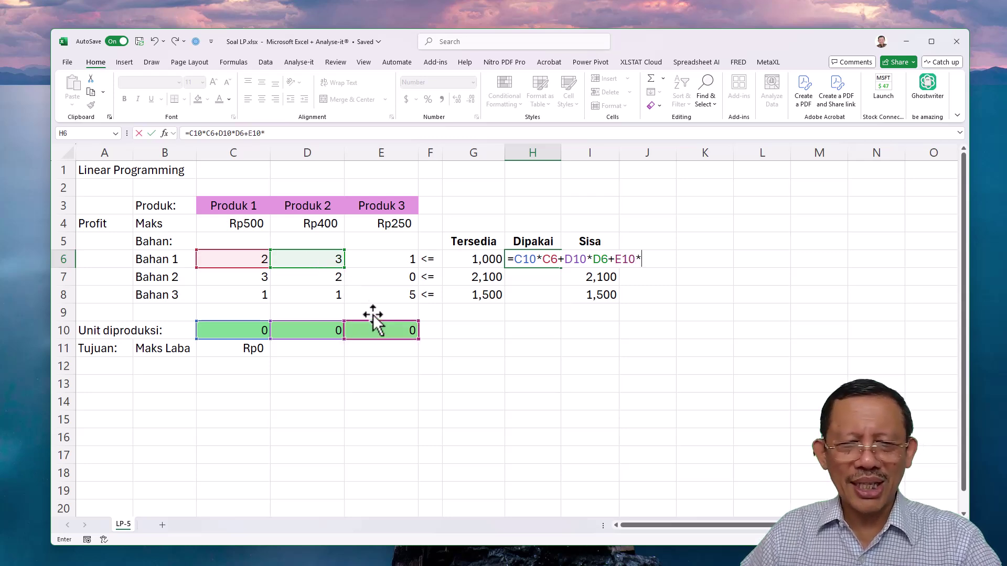
{"action": "left_click", "coordinate": [386, 261]}
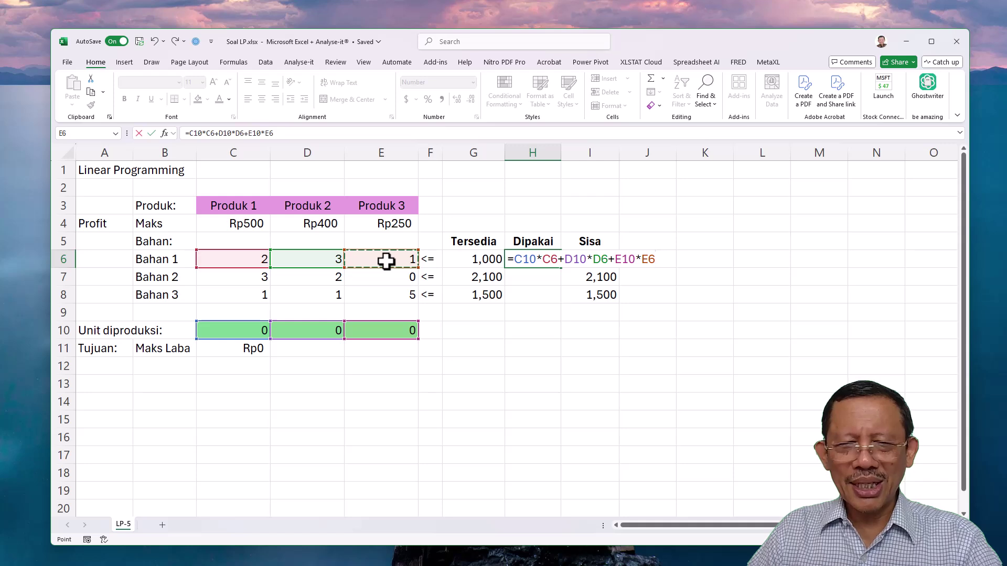
{"action": "key", "text": "Return"}
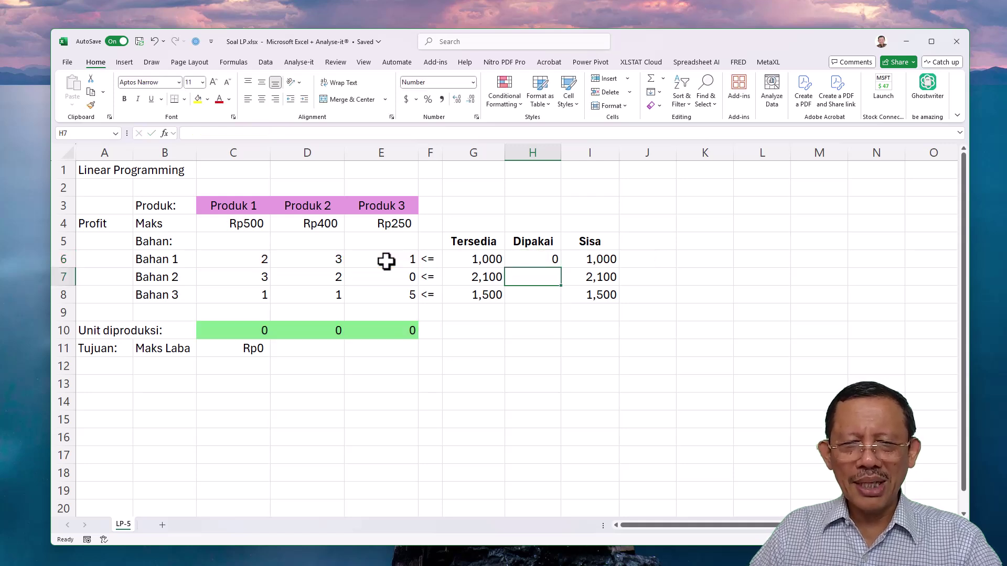
Step: Replace Bahan 1's Dipakai formula in H6 with =SUMPRODUCT(C6:E6,C10:E10)
{"action": "left_click", "coordinate": [550, 263]}
{"action": "key", "text": "Delete"}
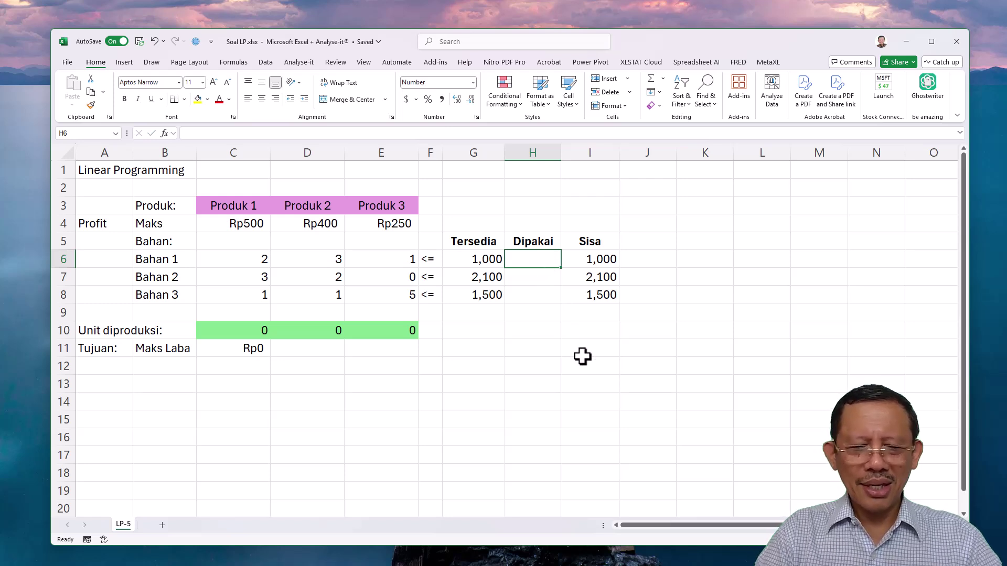
{"action": "type", "text": "=sump"}
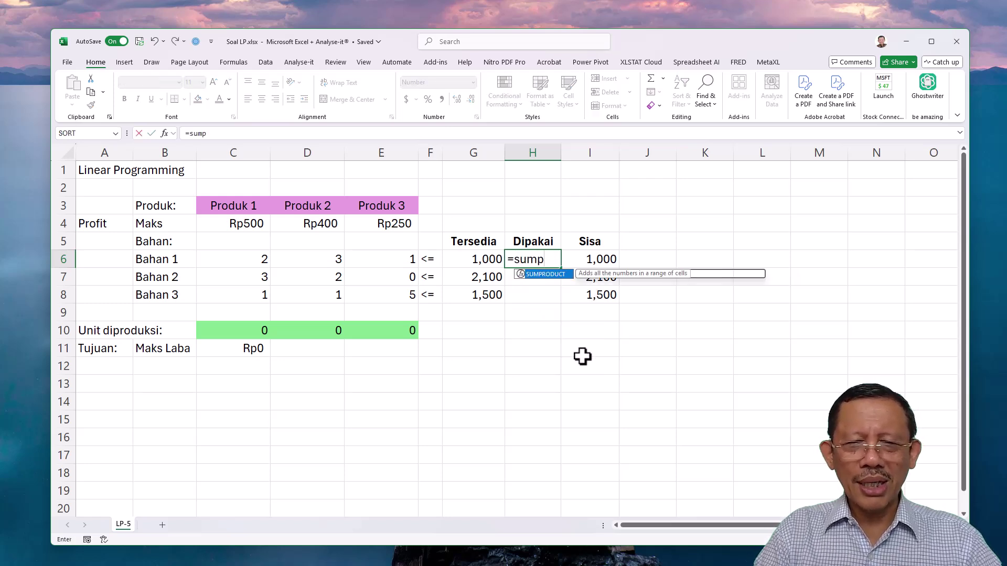
{"action": "key", "text": "Tab"}
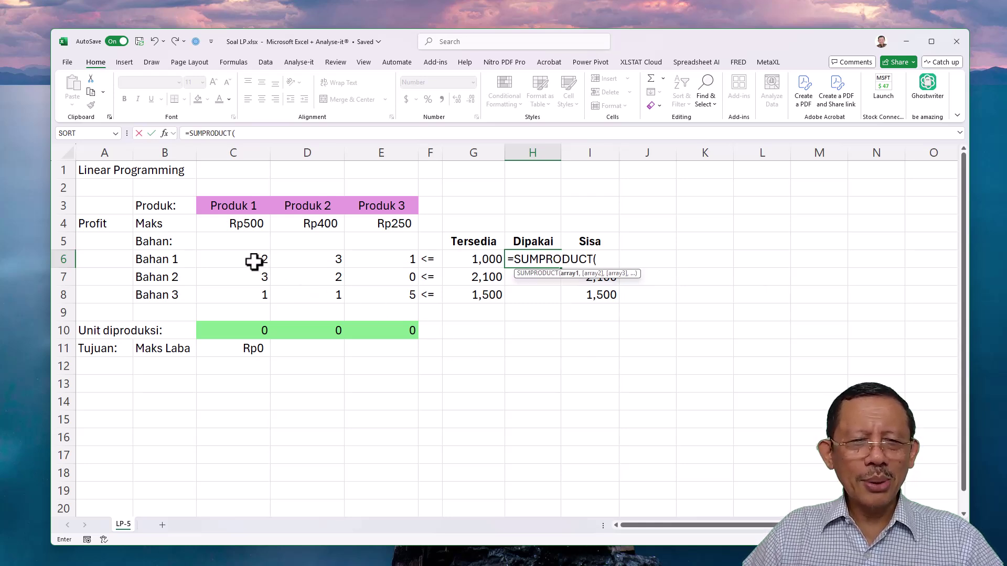
{"action": "left_click_drag", "start_coordinate": [253, 261], "coordinate": [382, 268]}
{"action": "type", "text": ","}
{"action": "left_click_drag", "start_coordinate": [232, 329], "coordinate": [358, 325]}
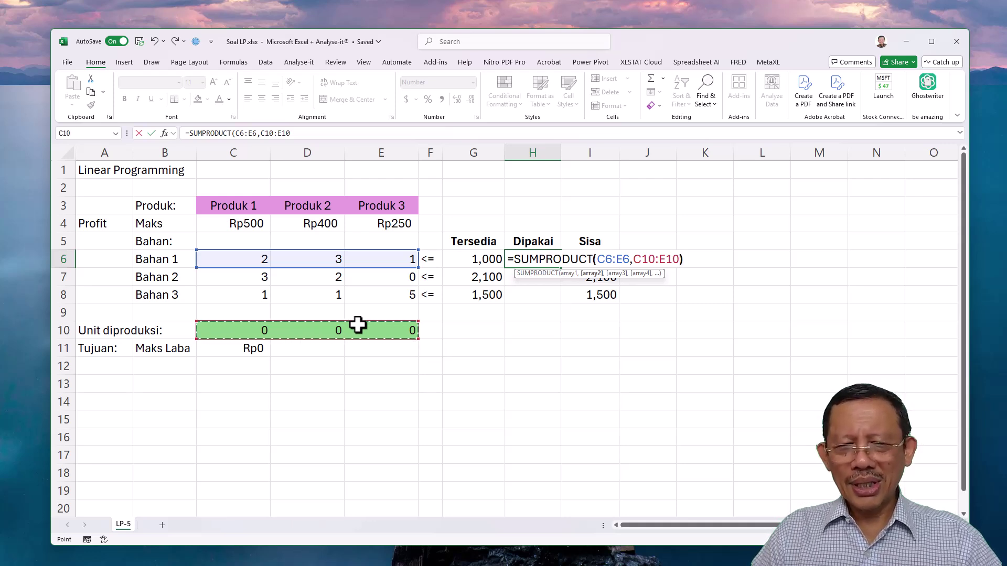
{"action": "type", "text": ")"}
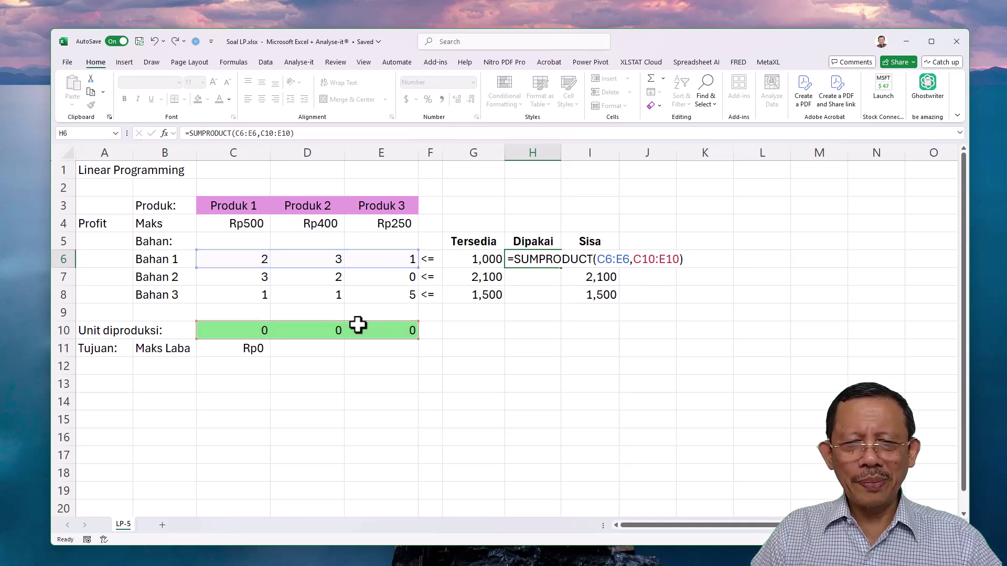
{"action": "key", "text": "Return"}
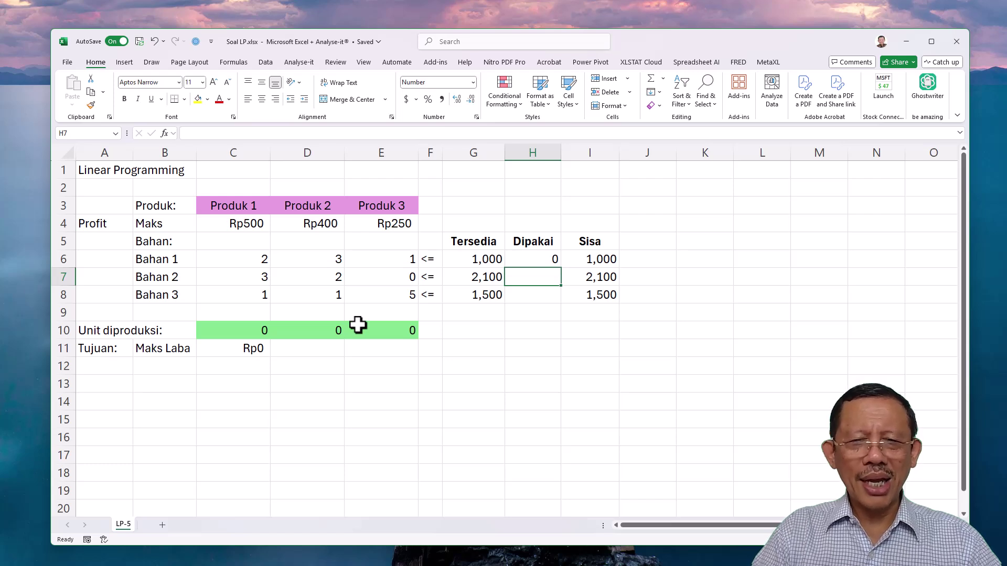
Step: Enter the formula =SUMPRODUCT(C7:E7,C10:E10) for Bahan 2's Dipakai amount in H7
{"action": "type", "text": "=sump"}
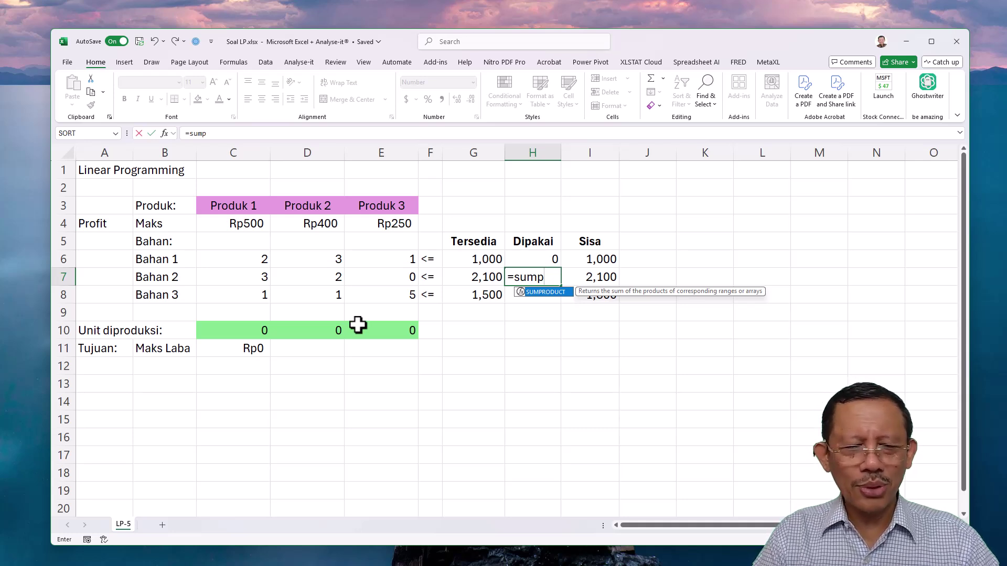
{"action": "key", "text": "Tab"}
{"action": "left_click_drag", "start_coordinate": [250, 278], "coordinate": [396, 280]}
{"action": "type", "text": ","}
{"action": "left_click_drag", "start_coordinate": [255, 329], "coordinate": [366, 330]}
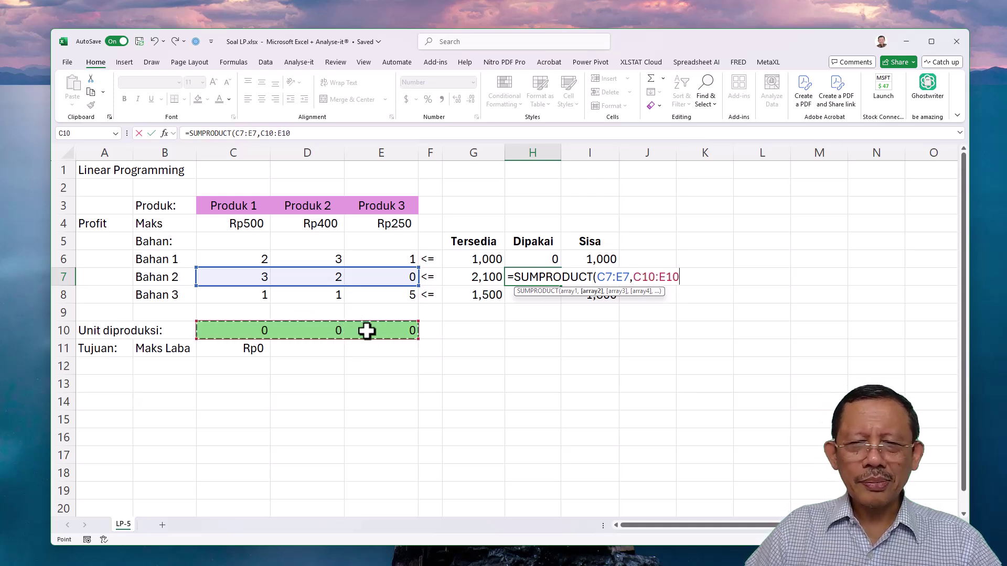
{"action": "key", "text": "Return"}
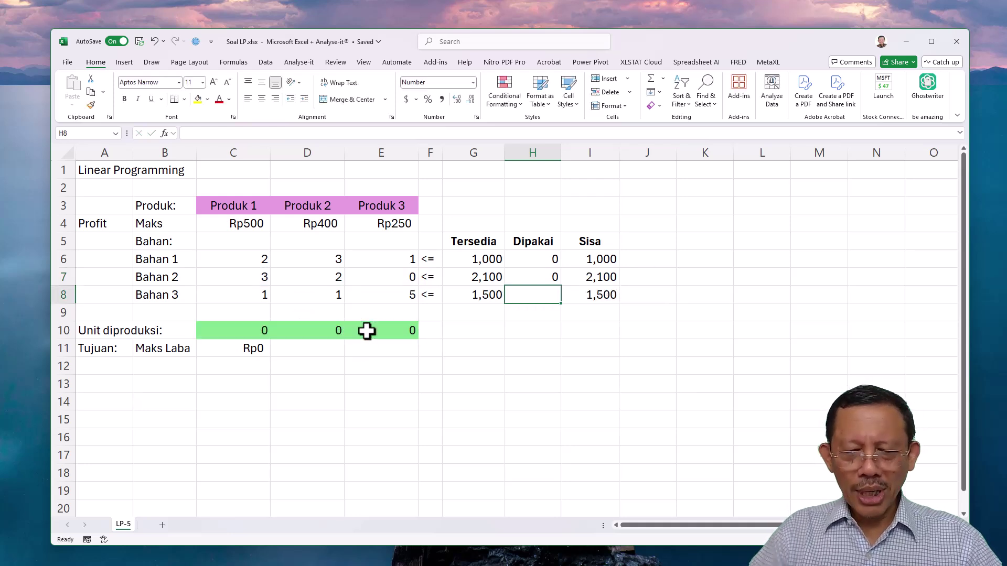
Step: Enter the formula =SUMPRODUCT(C8:E8,C10:E10) for Bahan 3's Dipakai amount in H8
{"action": "type", "text": "=sum("}
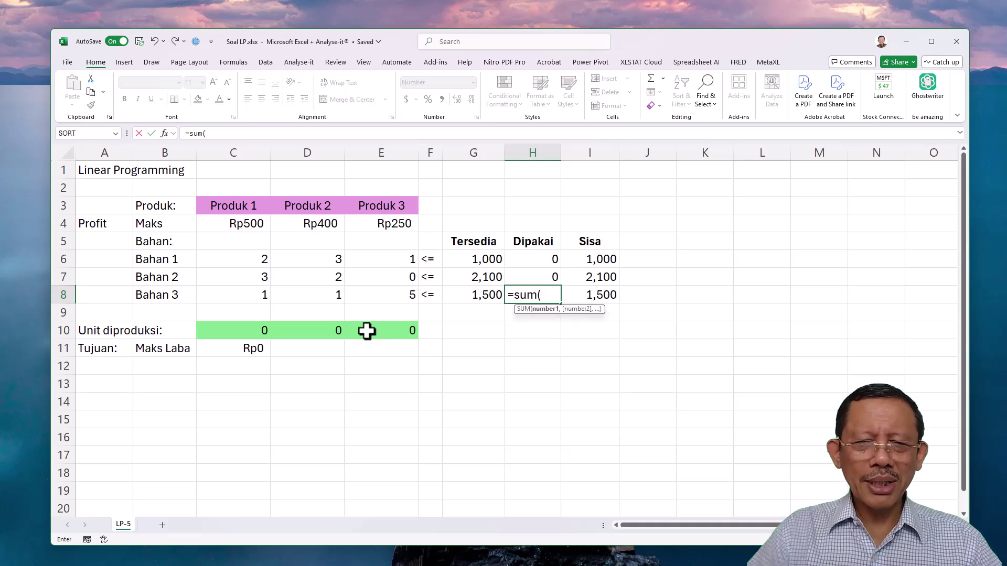
{"action": "key", "text": "BackSpace"}
{"action": "type", "text": "pr"}
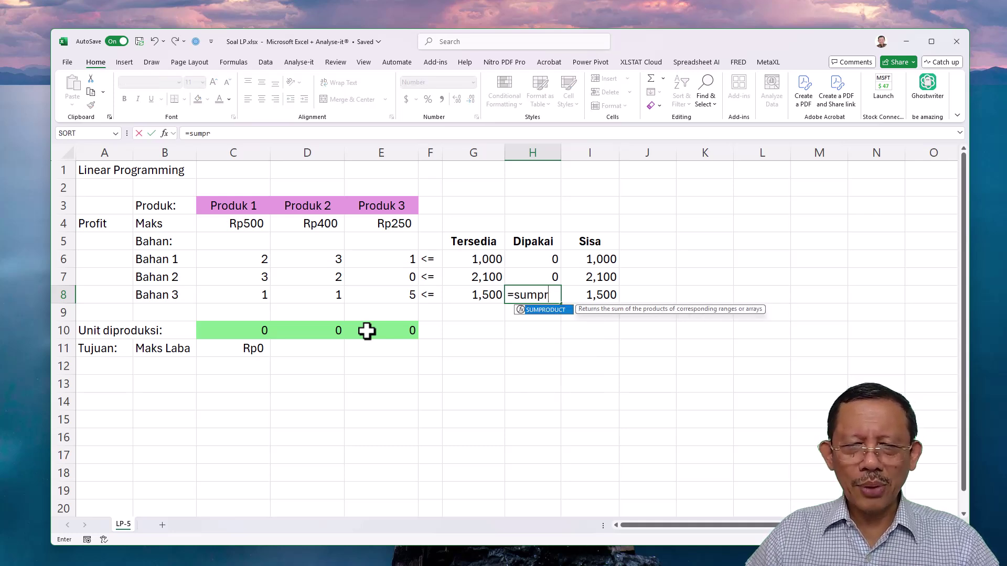
{"action": "key", "text": "Tab"}
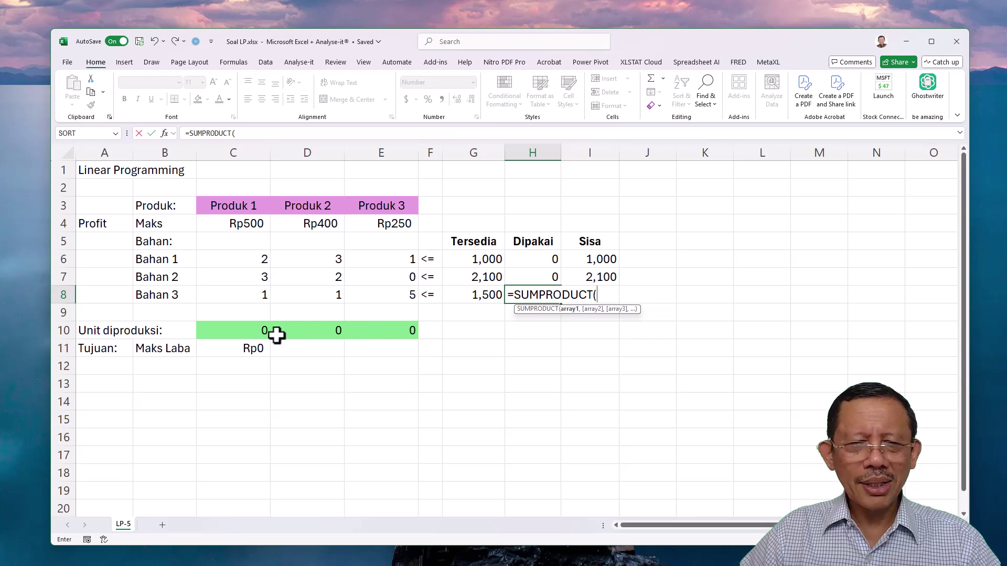
{"action": "left_click_drag", "start_coordinate": [263, 295], "coordinate": [378, 300]}
{"action": "type", "text": ","}
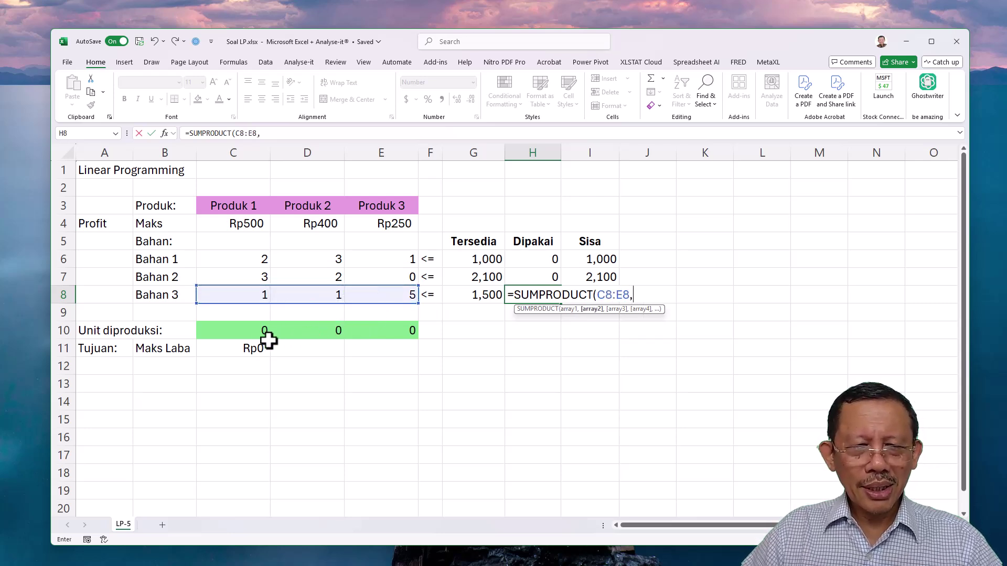
{"action": "left_click_drag", "start_coordinate": [253, 331], "coordinate": [386, 332]}
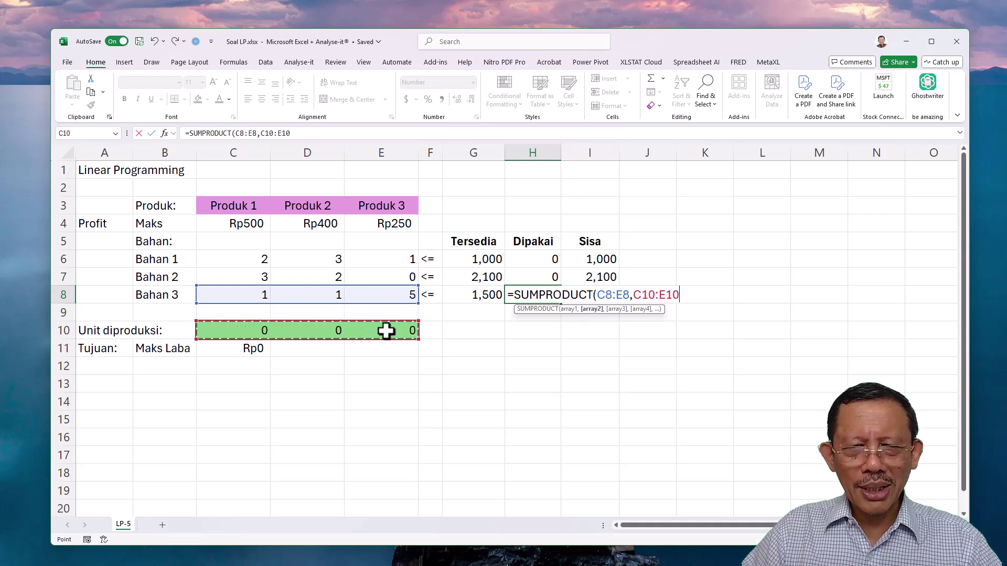
{"action": "key", "text": "Return"}
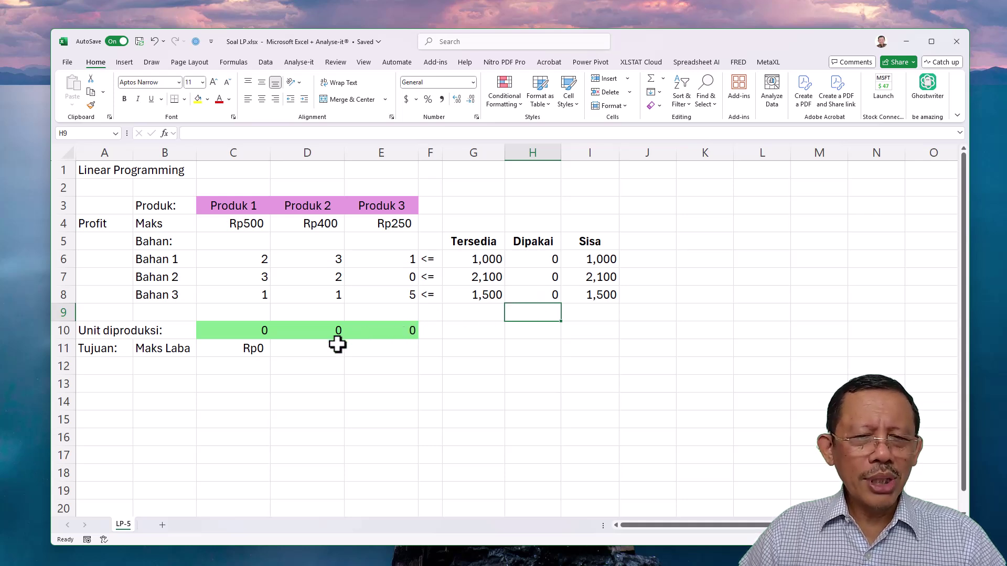
Step: Clear the Maks Laba objective in C11 and re-enter it as =SUMPRODUCT(C4:E4,C10:E10)
{"action": "left_click", "coordinate": [252, 351]}
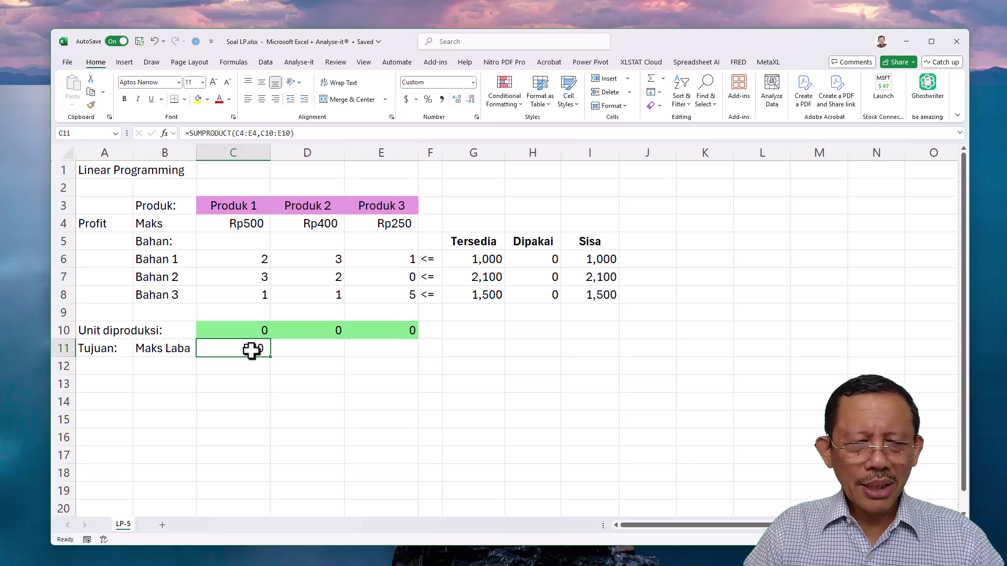
{"action": "key", "text": "Delete"}
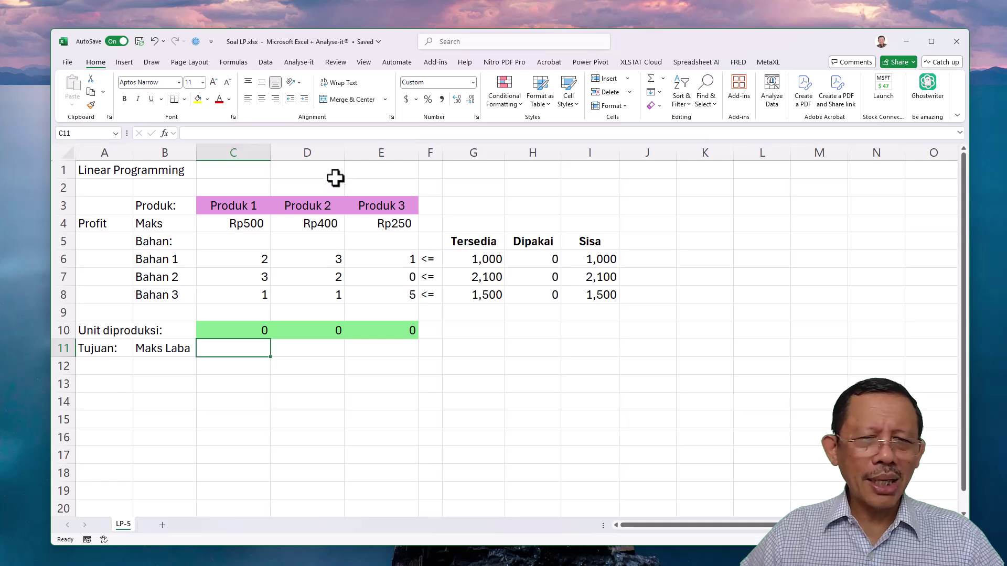
{"action": "left_click_drag", "start_coordinate": [272, 222], "coordinate": [376, 222]}
{"action": "left_click_drag", "start_coordinate": [258, 331], "coordinate": [361, 326]}
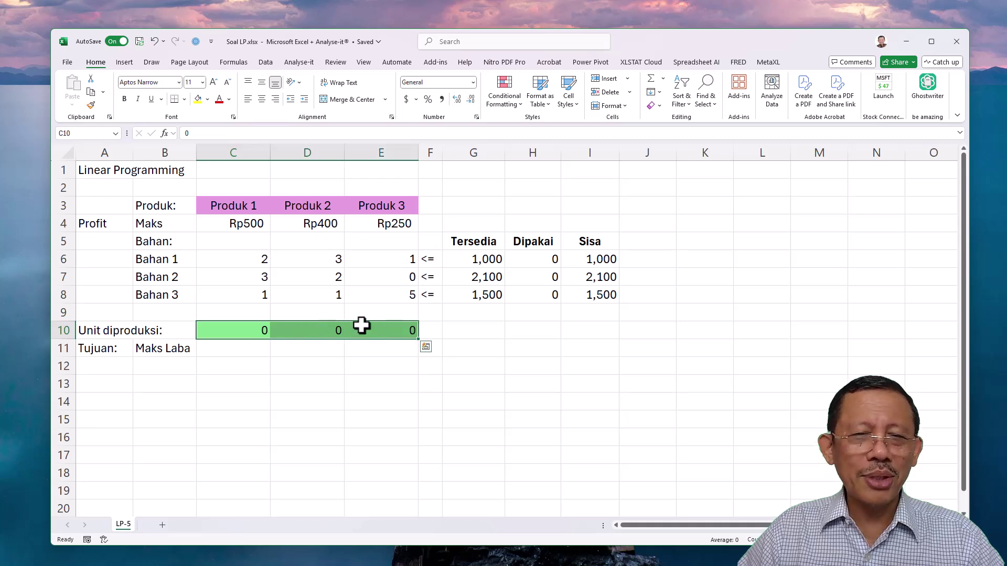
{"action": "left_click", "coordinate": [250, 344]}
{"action": "type", "text": "=sump"}
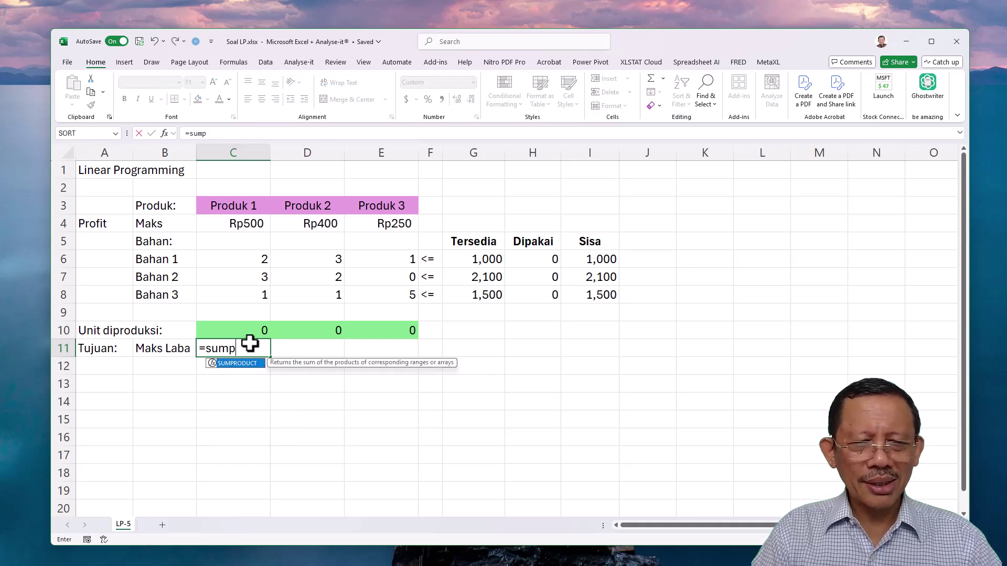
{"action": "key", "text": "Tab"}
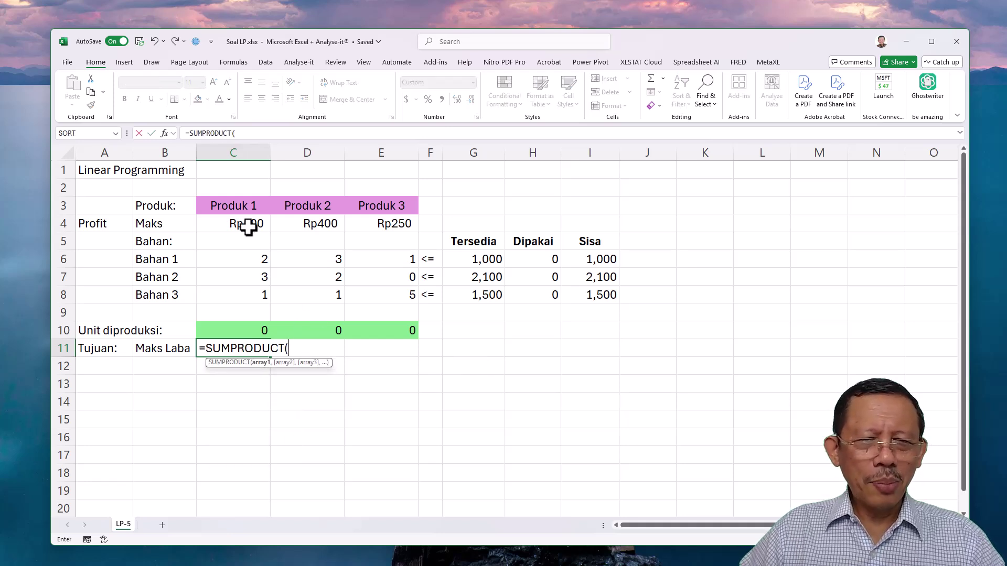
{"action": "left_click_drag", "start_coordinate": [254, 223], "coordinate": [358, 227]}
{"action": "type", "text": ","}
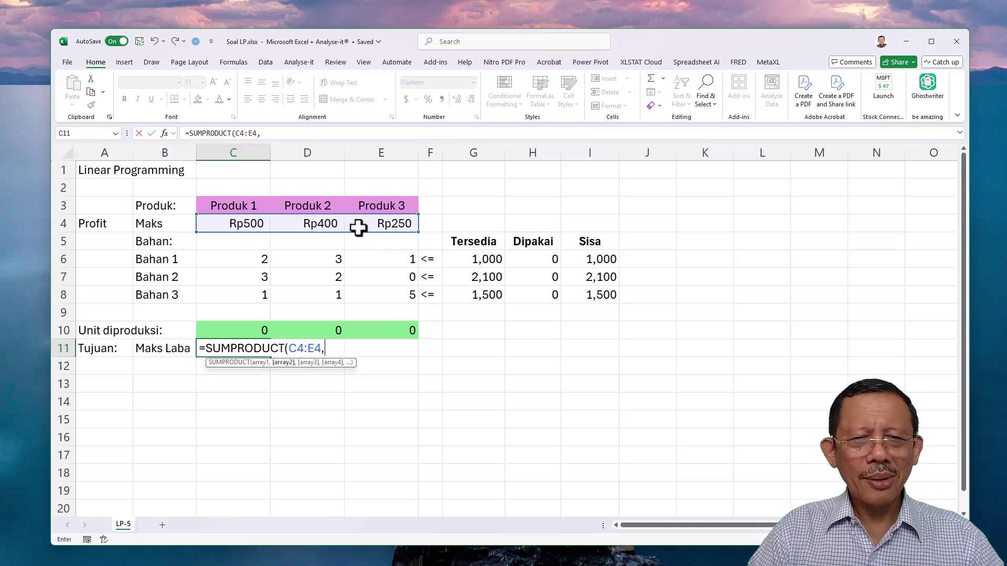
{"action": "left_click_drag", "start_coordinate": [243, 330], "coordinate": [414, 327]}
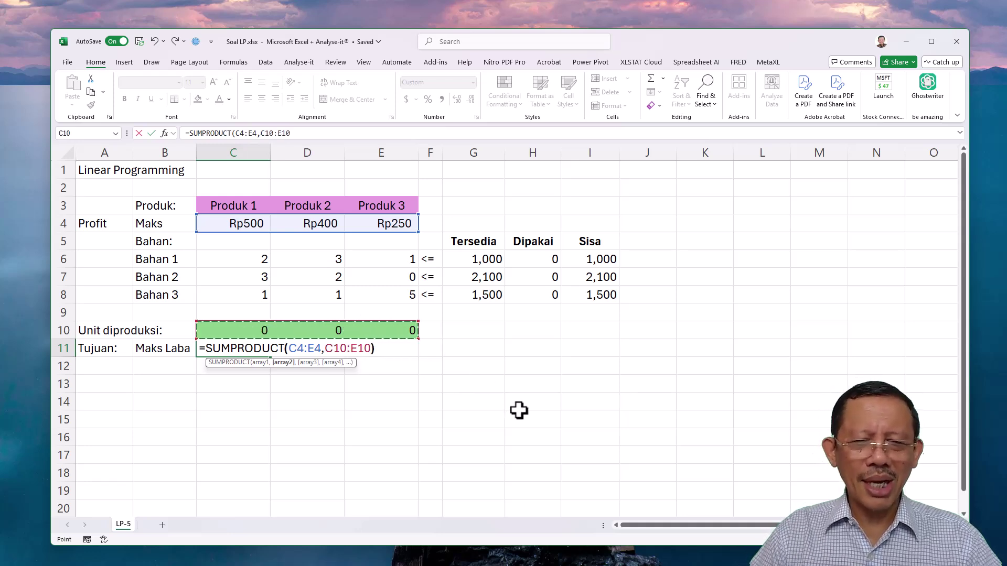
{"action": "type", "text": ")"}
{"action": "key", "text": "Return"}
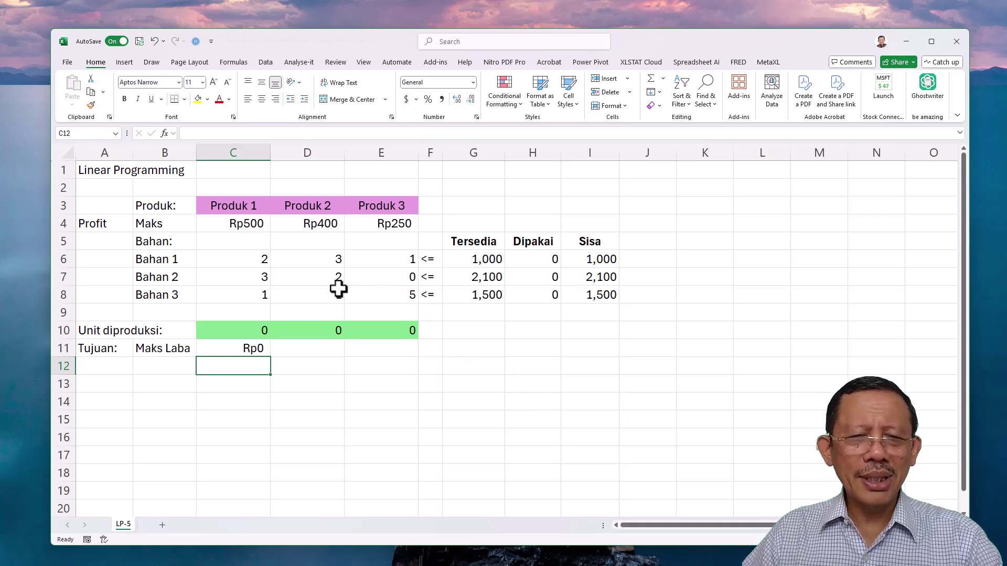
Step: Check in the Excel add-ins list whether the Solver Add-in is enabled, leaving the selection as it is
{"action": "left_click", "coordinate": [309, 278]}
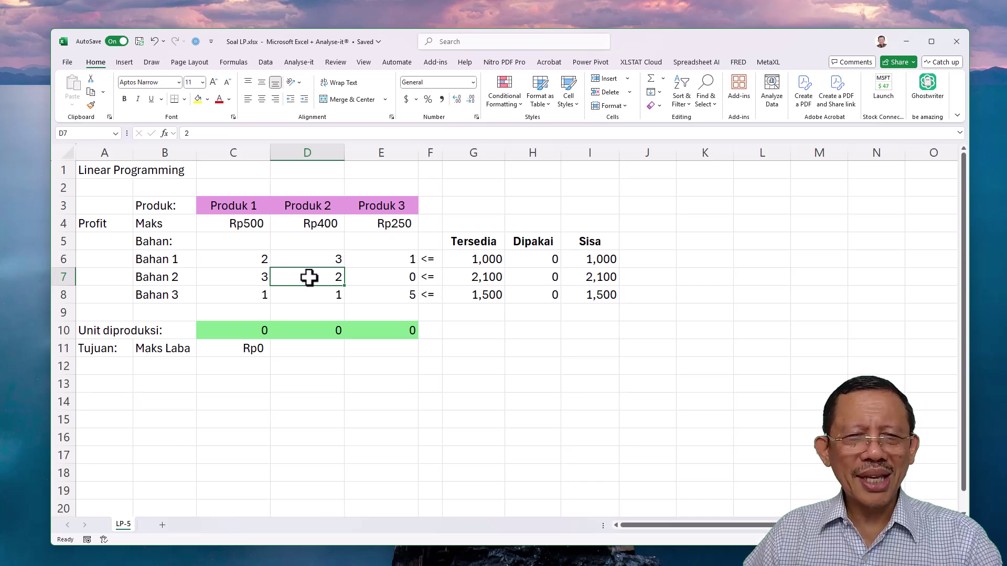
{"action": "left_click", "coordinate": [266, 63]}
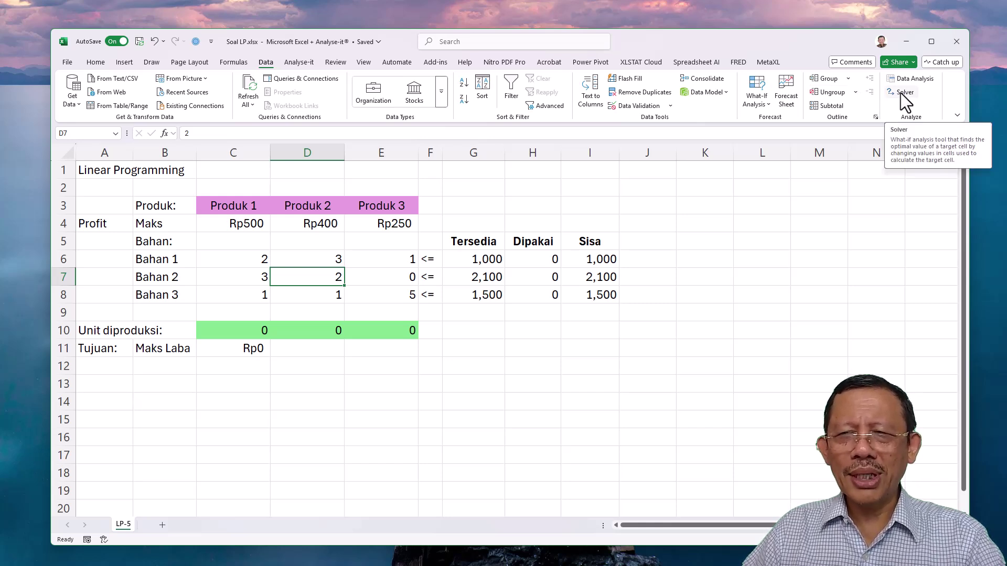
{"action": "left_click", "coordinate": [66, 61]}
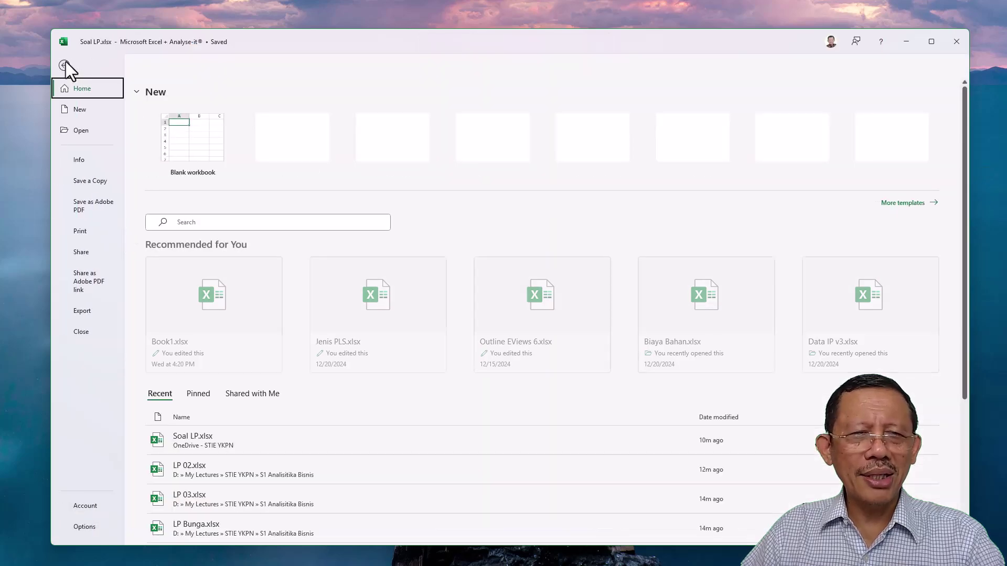
{"action": "left_click", "coordinate": [80, 528]}
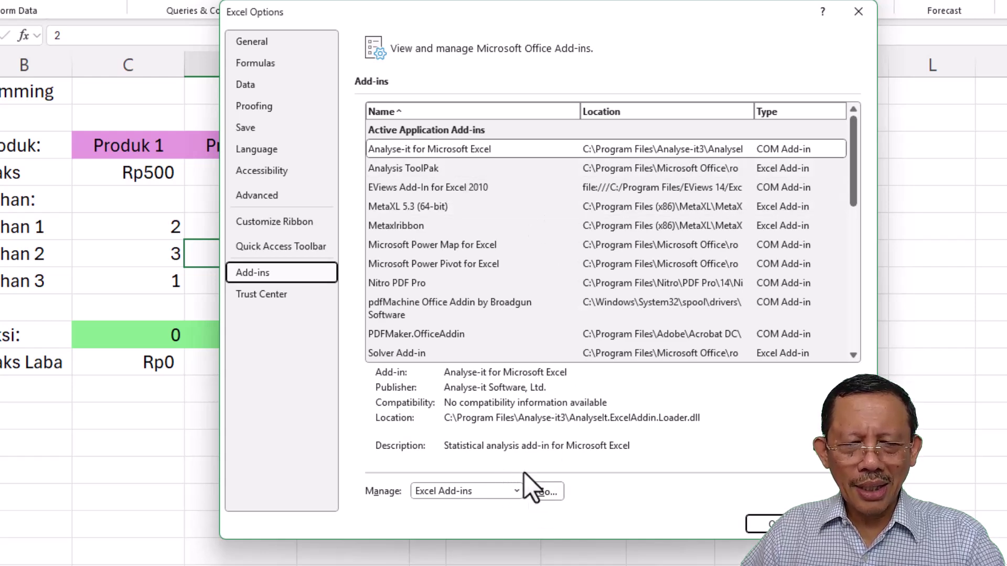
{"action": "left_click", "coordinate": [423, 169]}
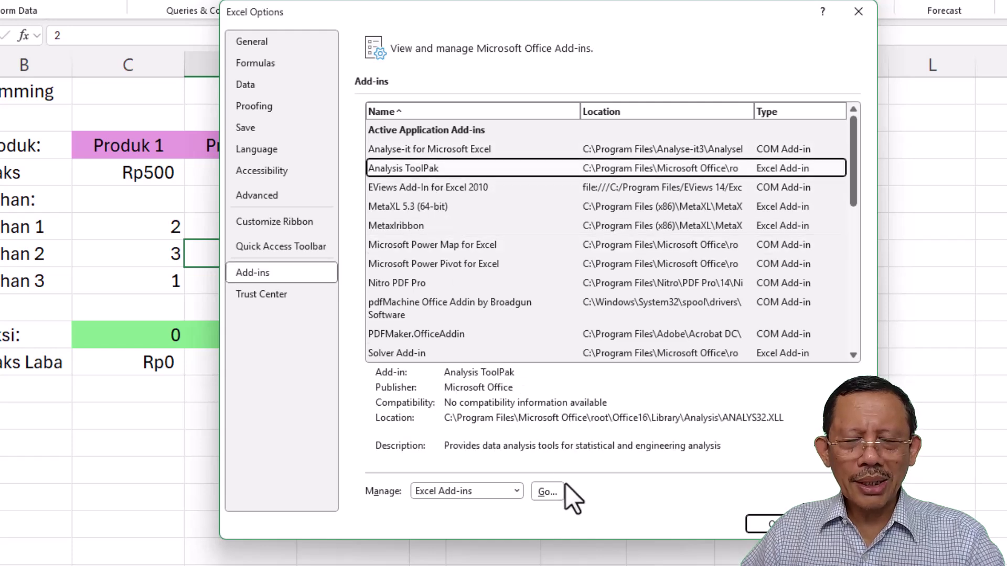
{"action": "left_click", "coordinate": [547, 492]}
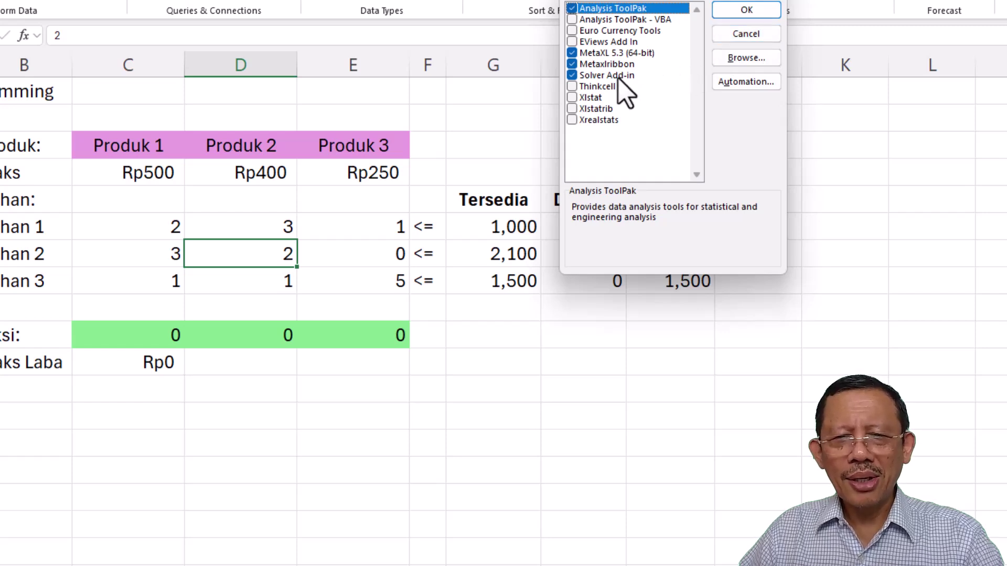
{"action": "left_click", "coordinate": [747, 33]}
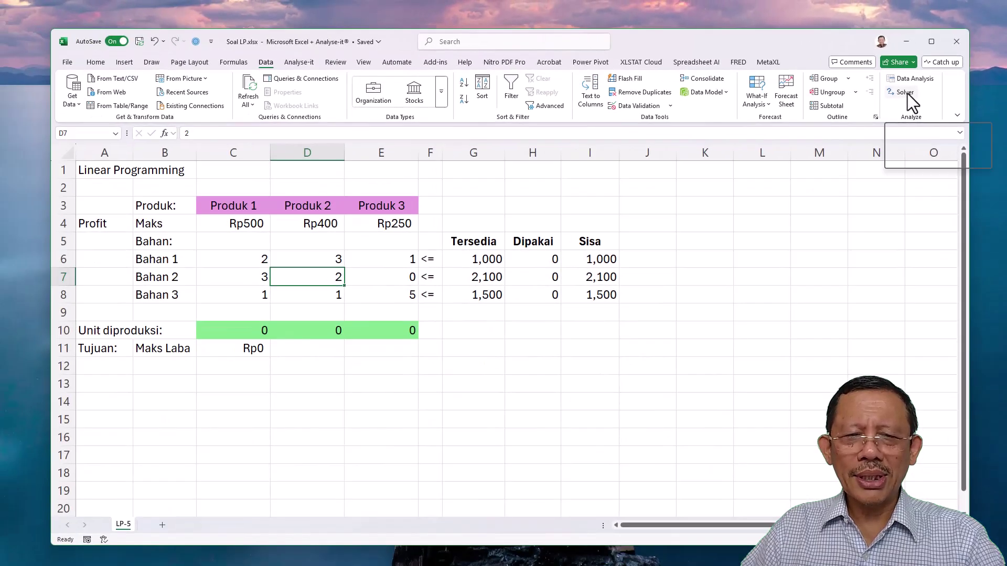
Step: Open Solver and set it to maximize objective $C$11 by changing variable cells $C$10:$E$10
{"action": "left_click", "coordinate": [908, 95]}
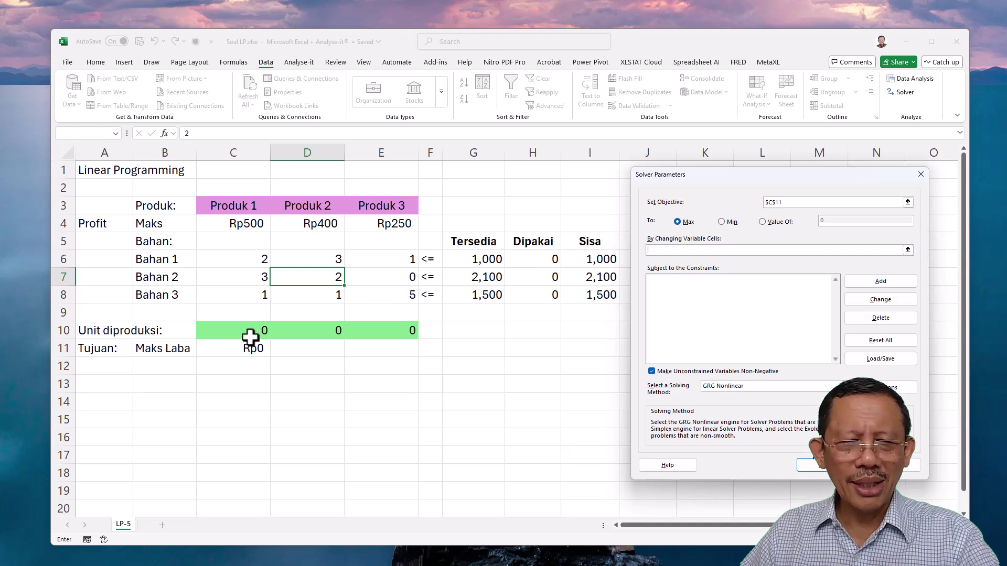
{"action": "left_click_drag", "start_coordinate": [229, 333], "coordinate": [362, 334]}
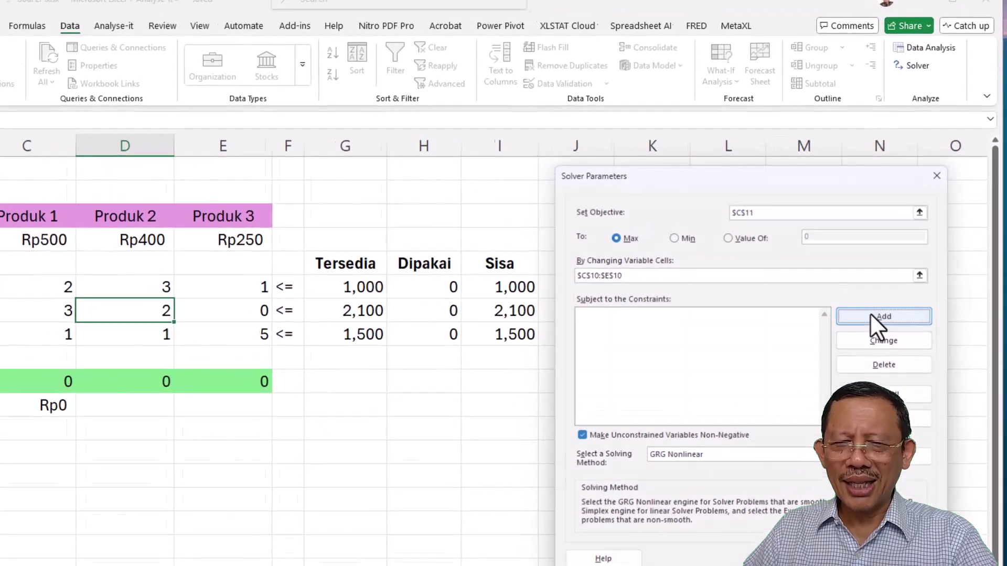
Step: Add a Solver constraint that Bahan 1's Dipakai amount $H$6 is <= its Tersedia amount $G$6
{"action": "left_click", "coordinate": [874, 288]}
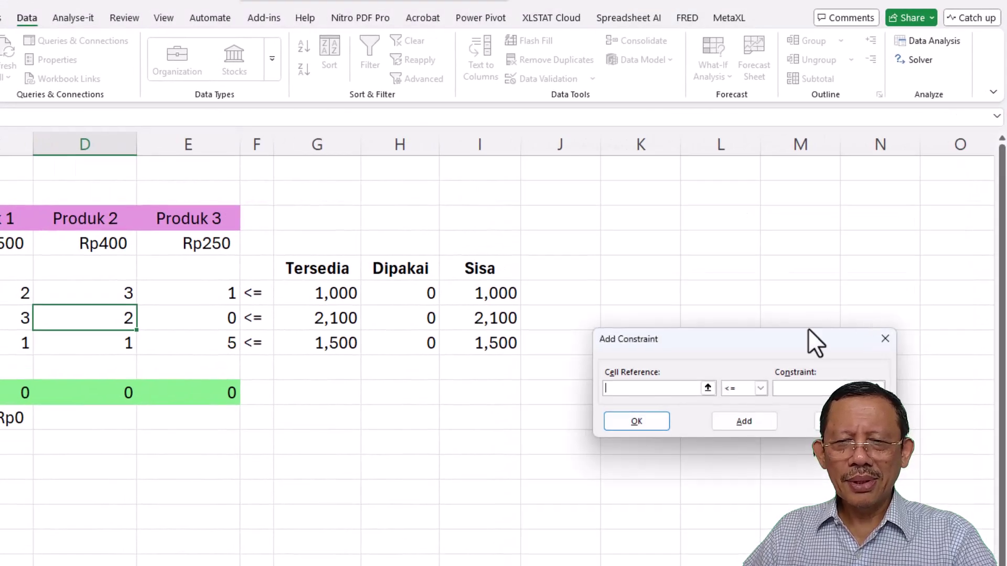
{"action": "left_click", "coordinate": [416, 294]}
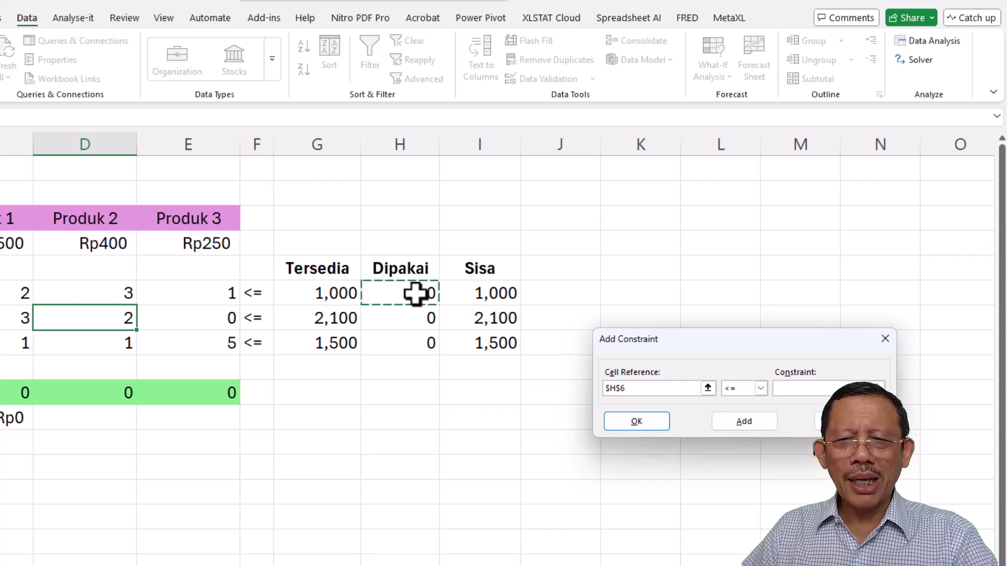
{"action": "left_click", "coordinate": [761, 388]}
{"action": "left_click", "coordinate": [761, 388]}
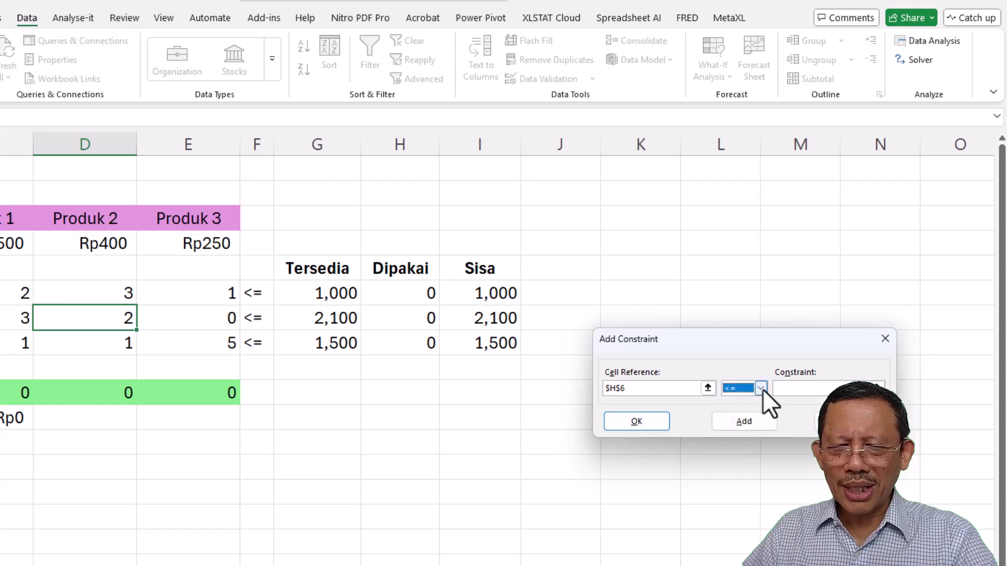
{"action": "left_click", "coordinate": [778, 388]}
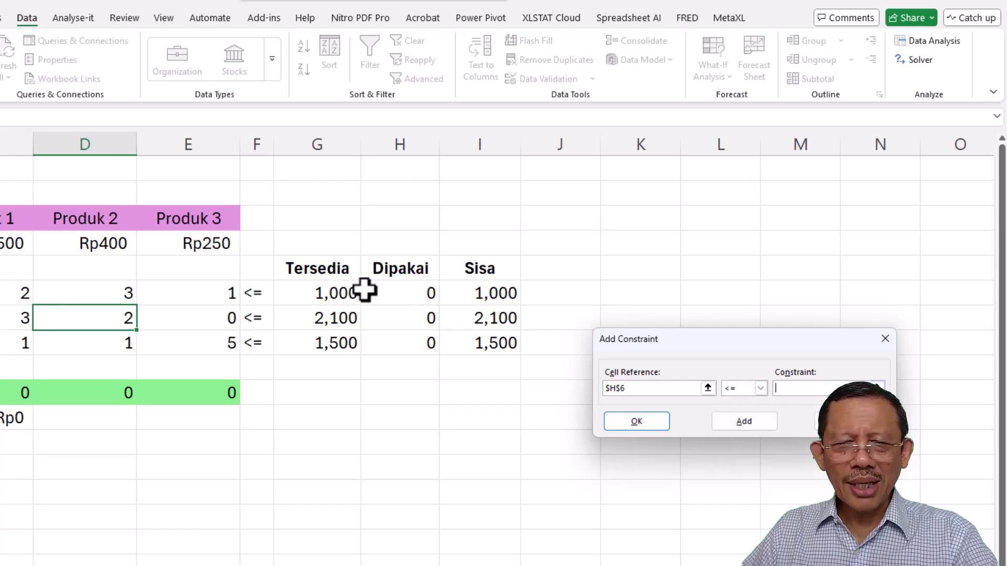
{"action": "left_click", "coordinate": [337, 293]}
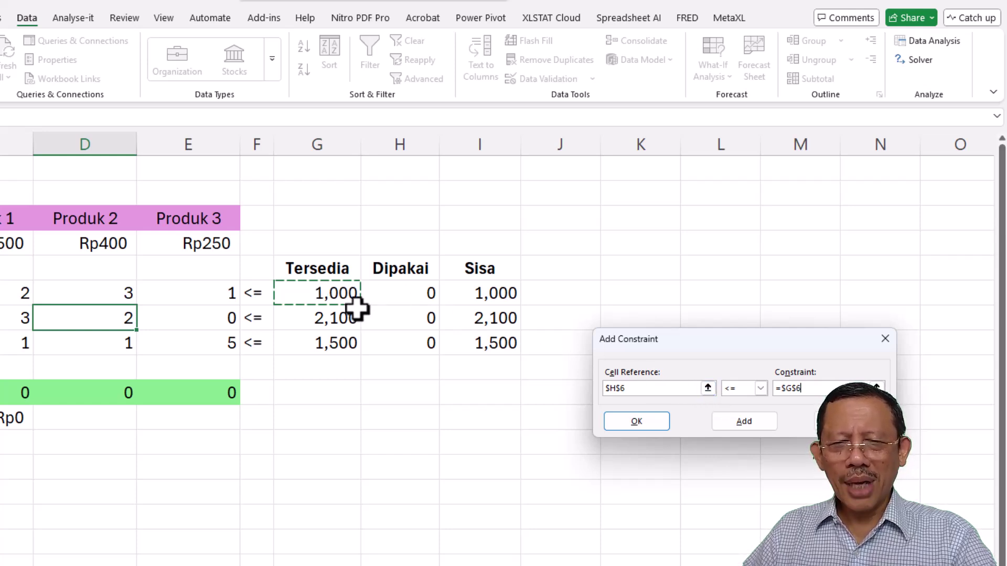
{"action": "left_click", "coordinate": [740, 422]}
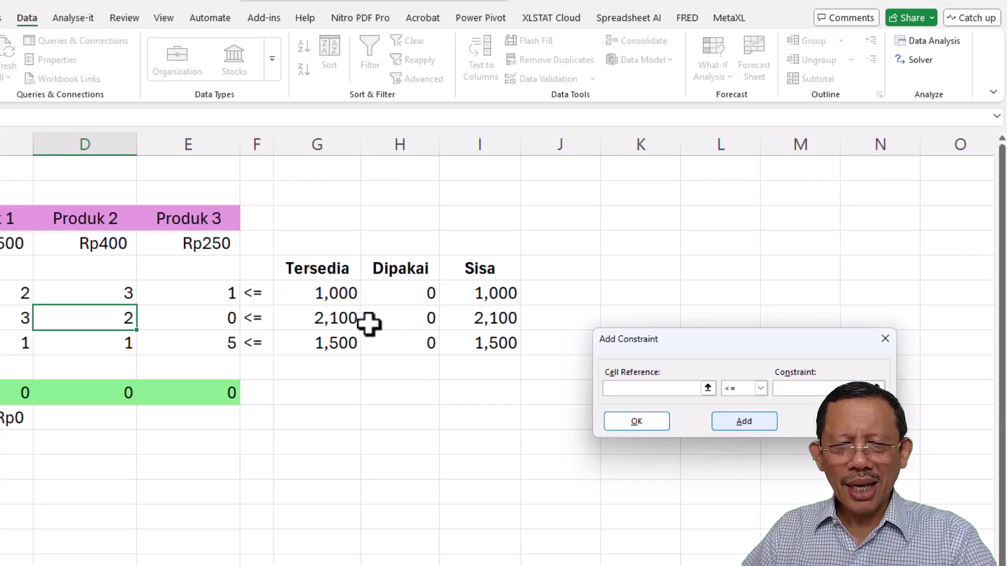
Step: Add a Solver constraint that Bahan 2's Dipakai amount $H$7 is <= its Tersedia amount $G$7
{"action": "left_click", "coordinate": [425, 319]}
{"action": "left_click", "coordinate": [800, 391]}
{"action": "left_click", "coordinate": [353, 317]}
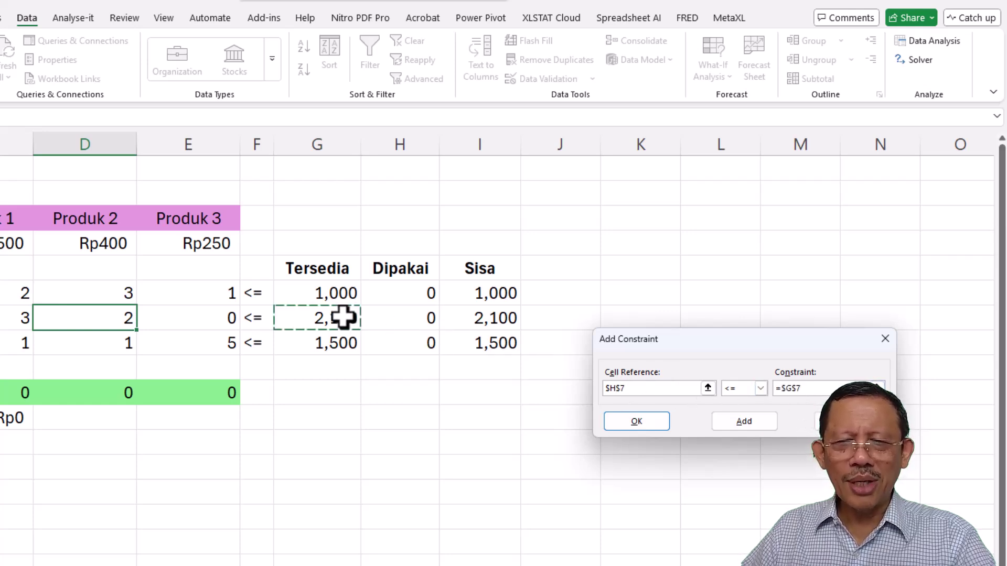
{"action": "left_click", "coordinate": [739, 421]}
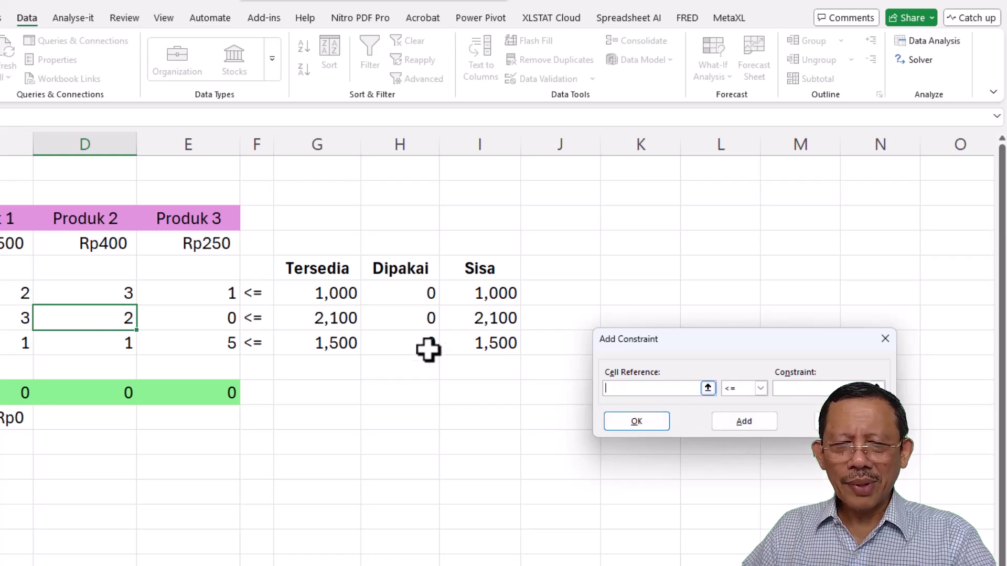
Step: Add a Solver constraint that Bahan 3's Dipakai amount $H$8 is <= its Tersedia amount $G$8, completing the constraint entry
{"action": "left_click", "coordinate": [405, 343]}
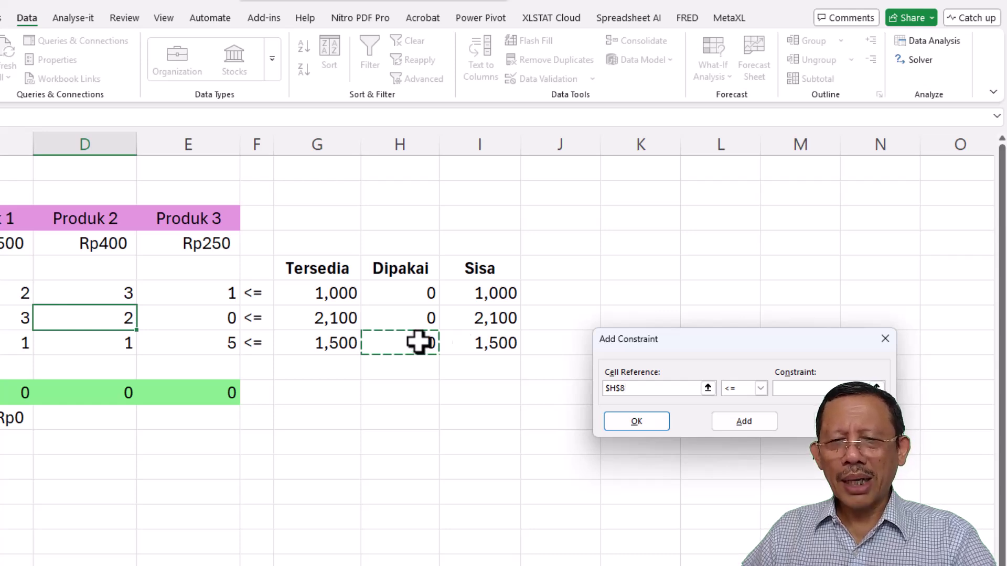
{"action": "left_click", "coordinate": [795, 389]}
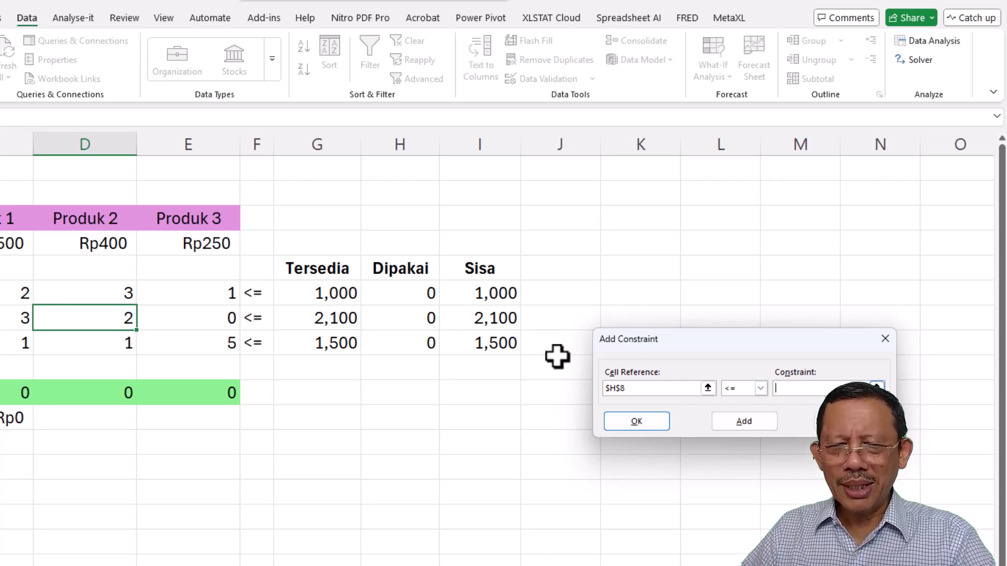
{"action": "left_click", "coordinate": [324, 342]}
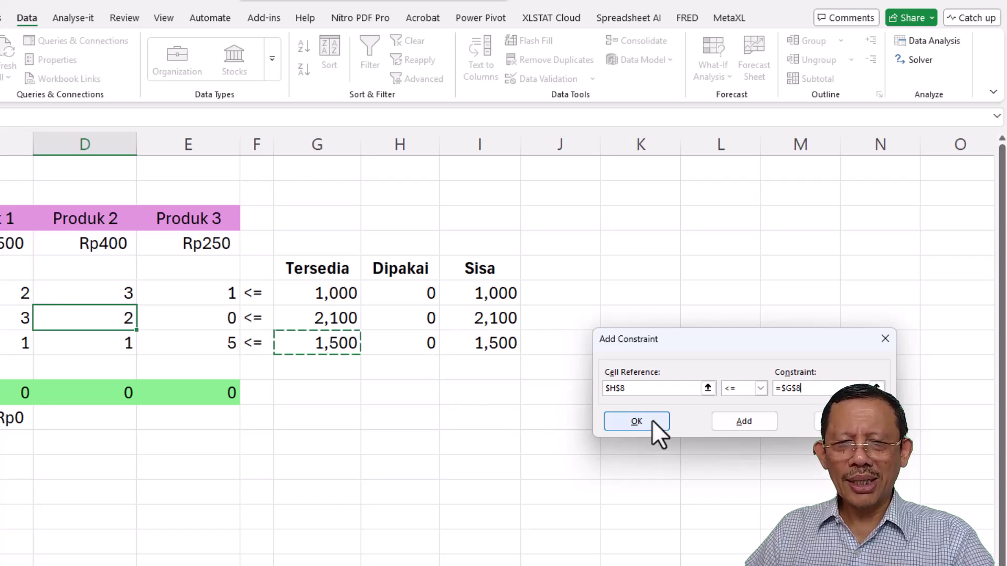
{"action": "left_click", "coordinate": [636, 421]}
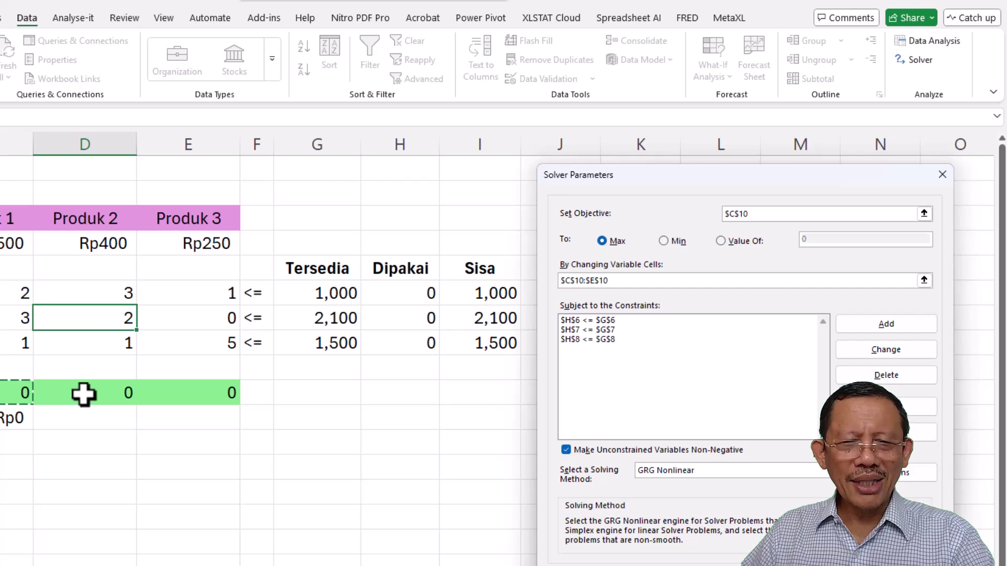
Step: Set the Solver's solving method to Simplex LP
{"action": "left_click", "coordinate": [167, 391]}
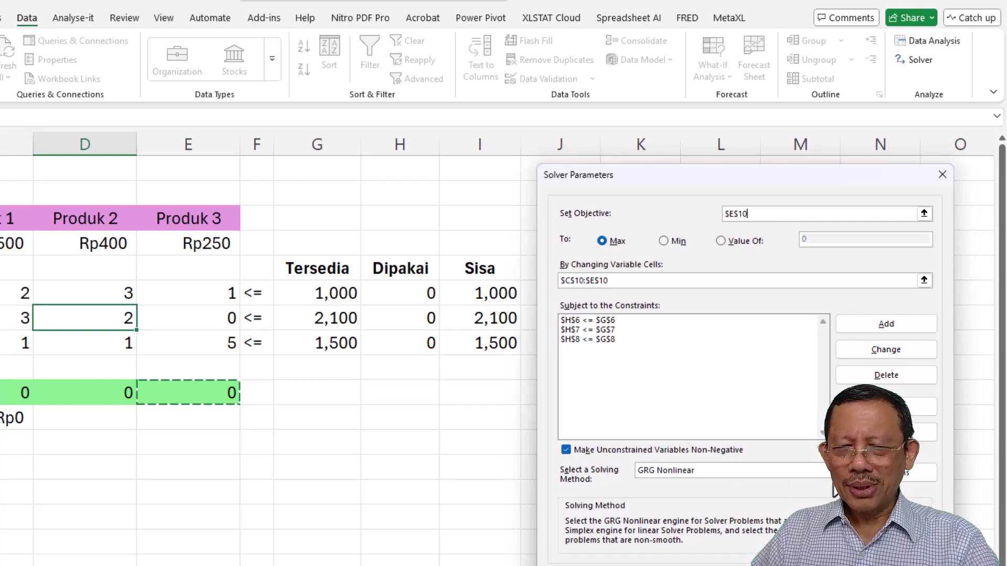
{"action": "left_click", "coordinate": [826, 471]}
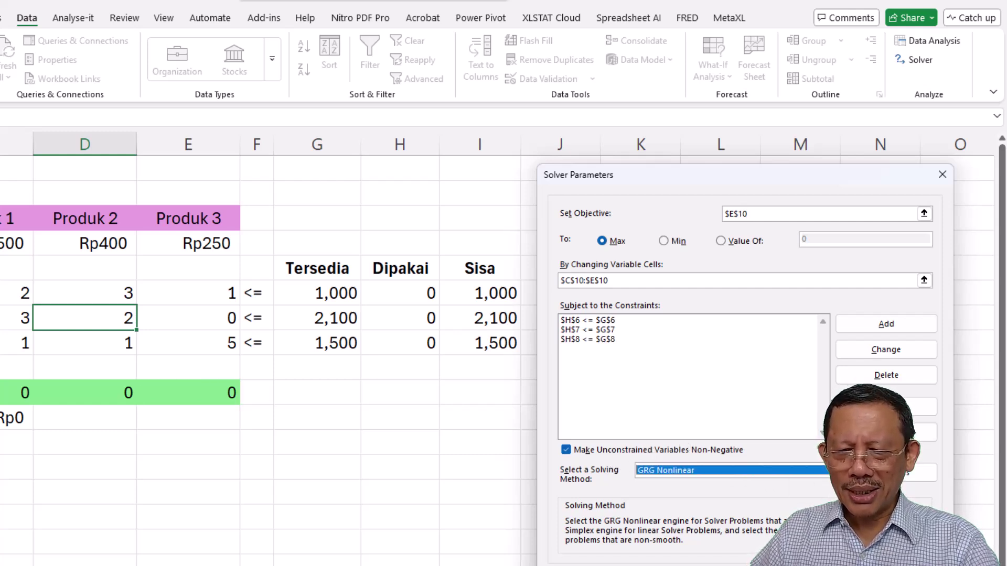
{"action": "left_click", "coordinate": [740, 493]}
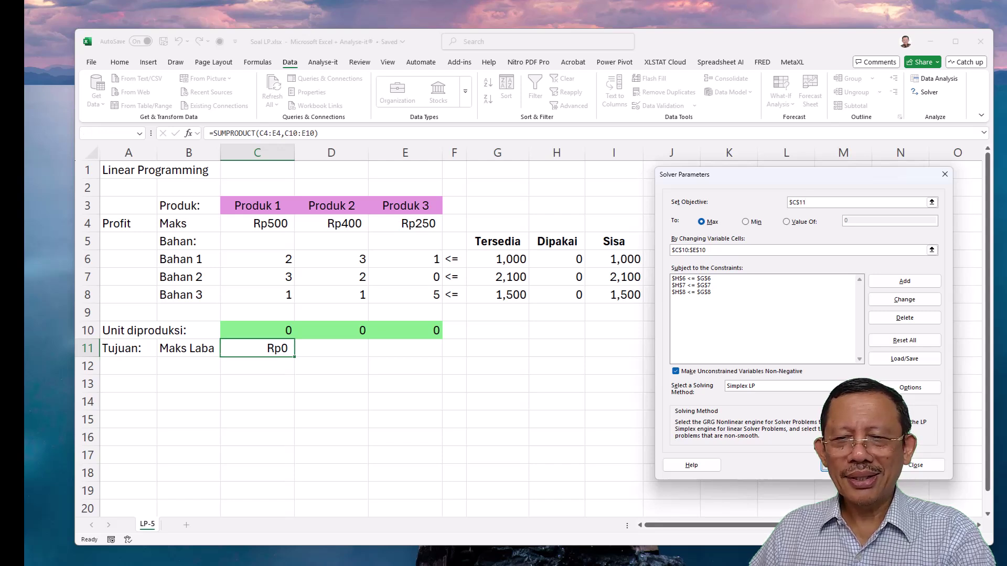
Step: Solve the product-mix model with the three material constraints and keep the Solver solution
{"action": "key", "text": "Escape"}
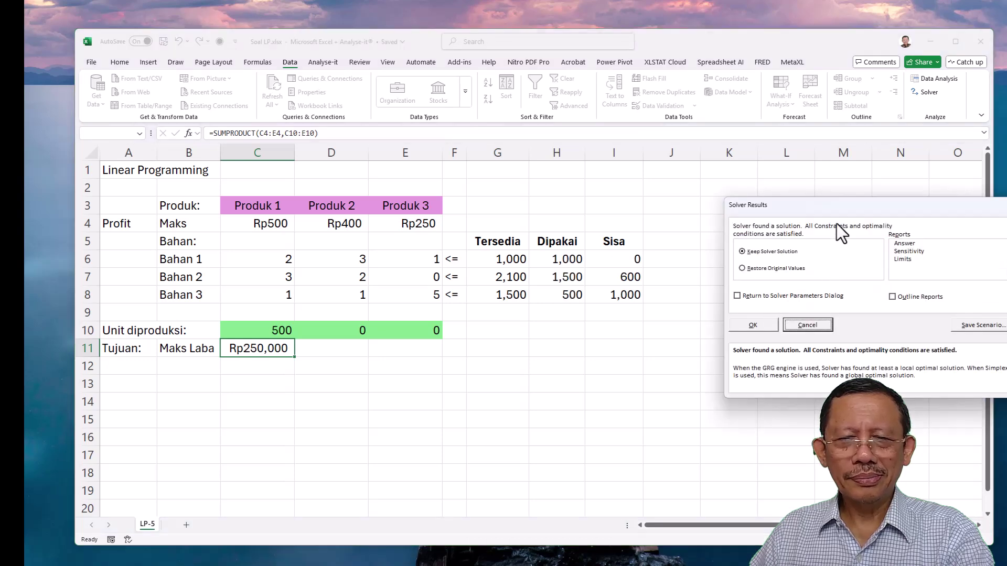
{"action": "left_click_drag", "start_coordinate": [835, 209], "coordinate": [794, 185]}
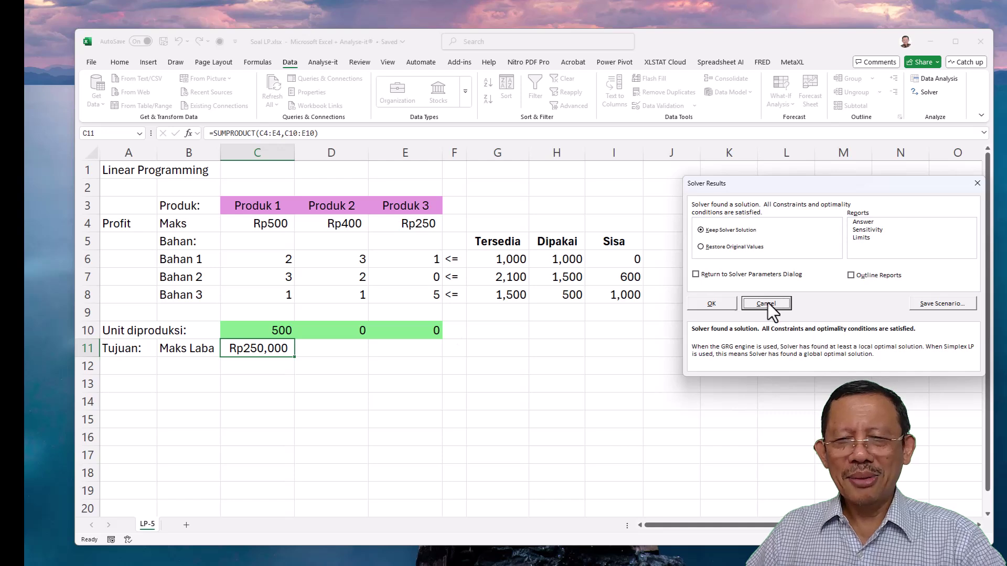
{"action": "left_click", "coordinate": [711, 307]}
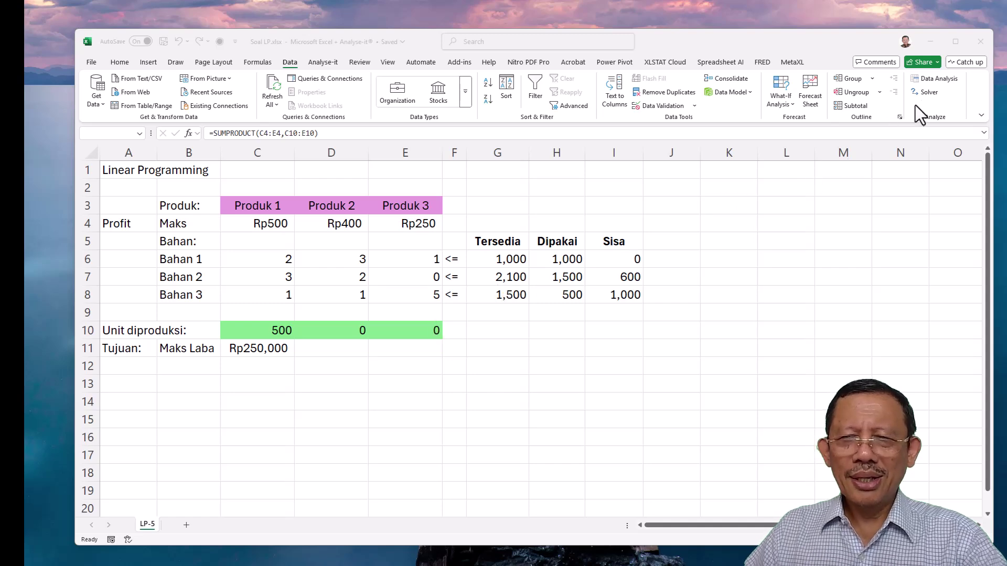
Step: Reopen Solver and add a constraint that the Produk 2 units in $D$10 are >= 20
{"action": "left_click", "coordinate": [927, 94]}
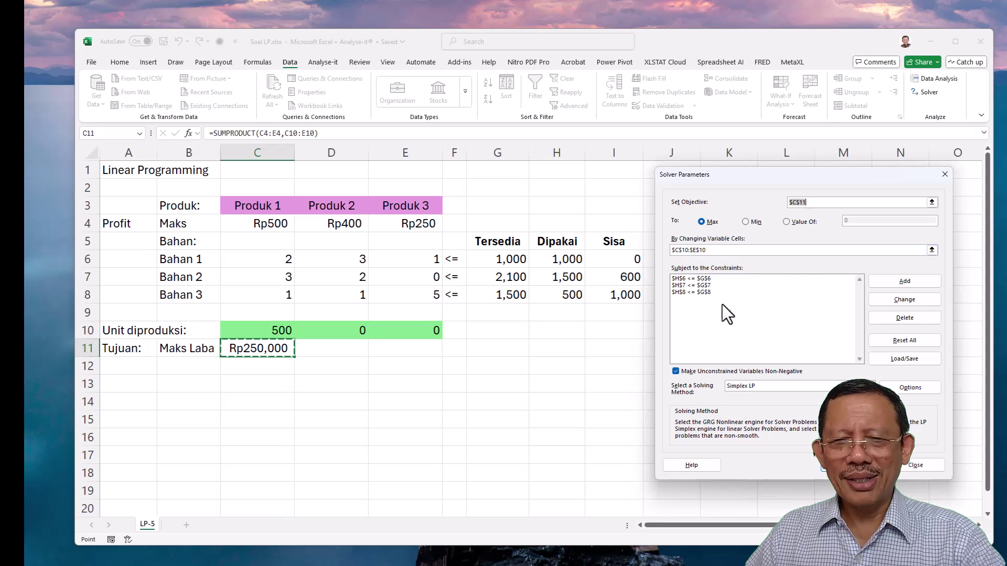
{"action": "left_click", "coordinate": [899, 284]}
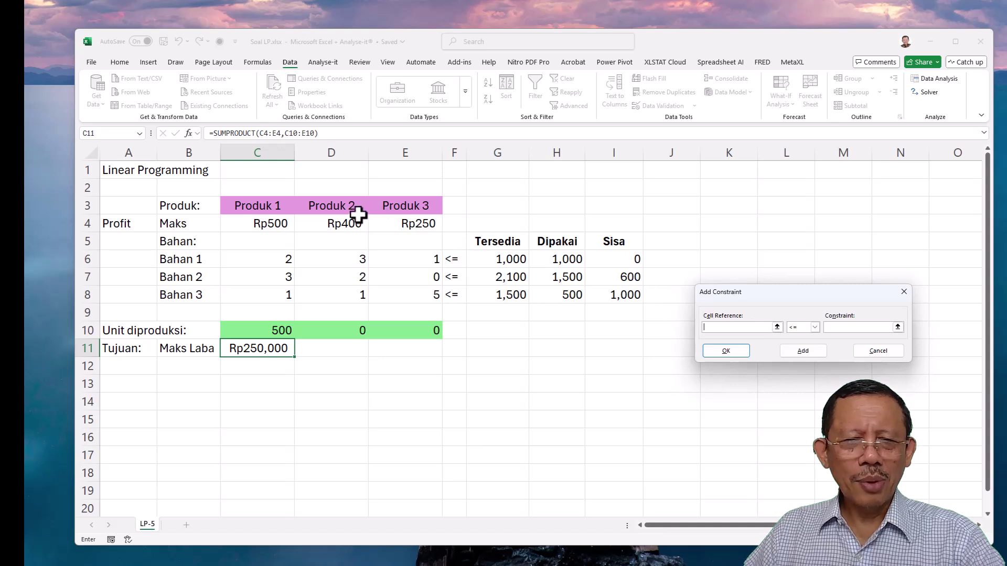
{"action": "left_click", "coordinate": [349, 329]}
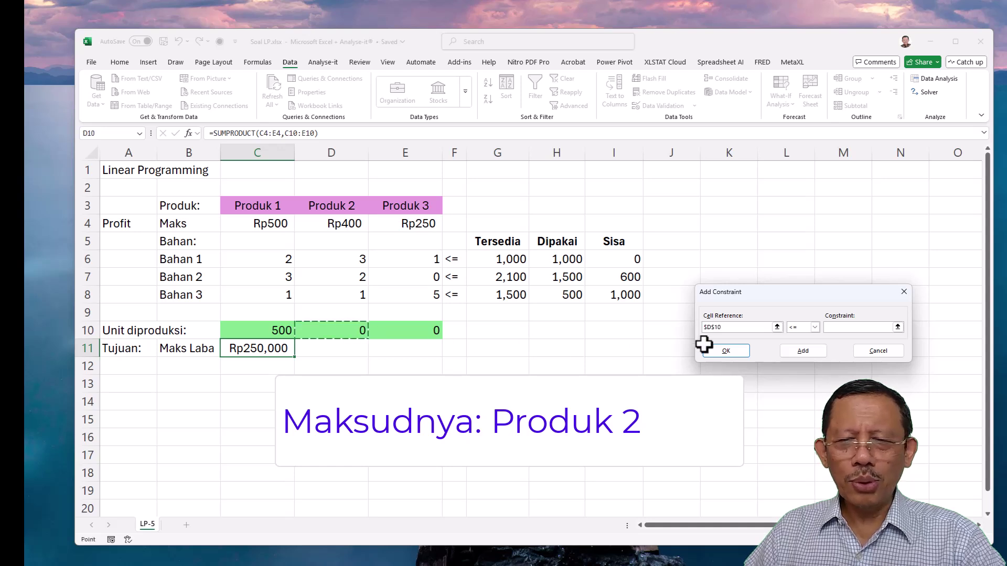
{"action": "left_click", "coordinate": [815, 328]}
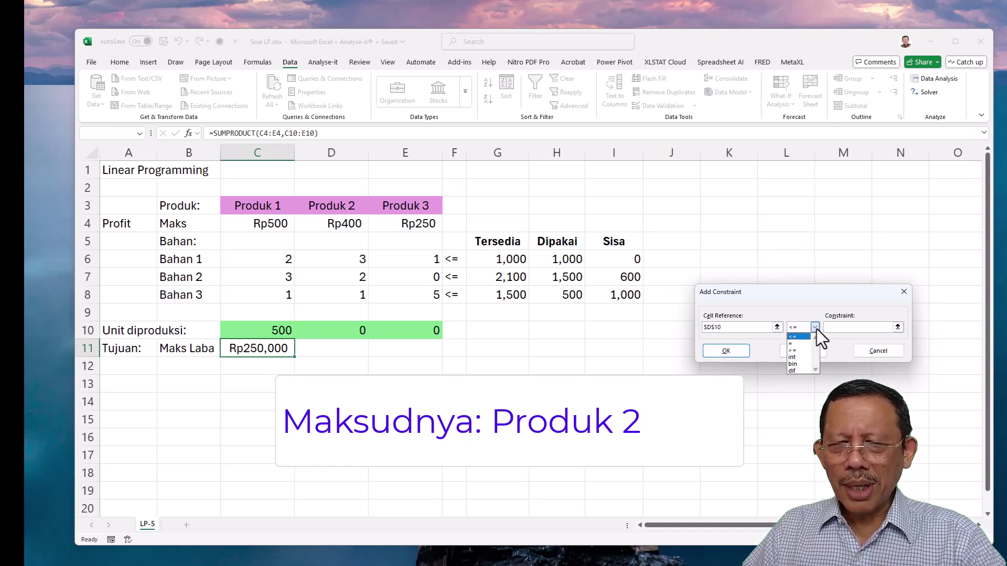
{"action": "left_click", "coordinate": [800, 351]}
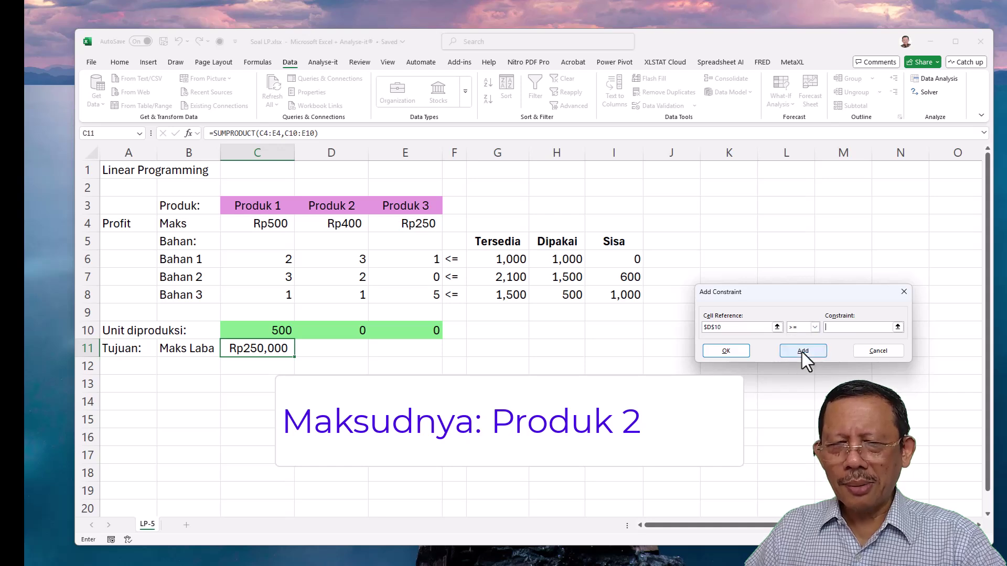
{"action": "left_click", "coordinate": [839, 328]}
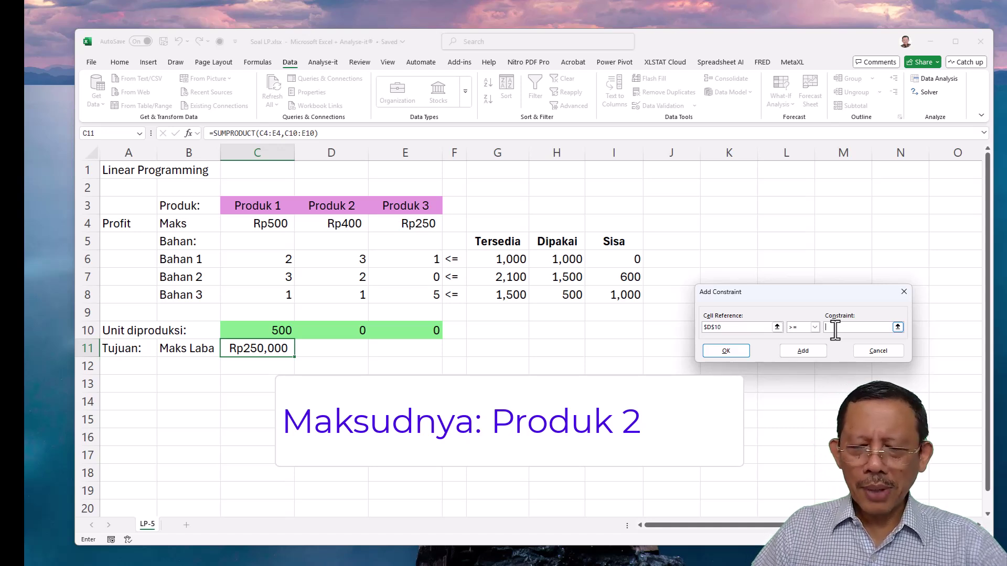
{"action": "type", "text": "20"}
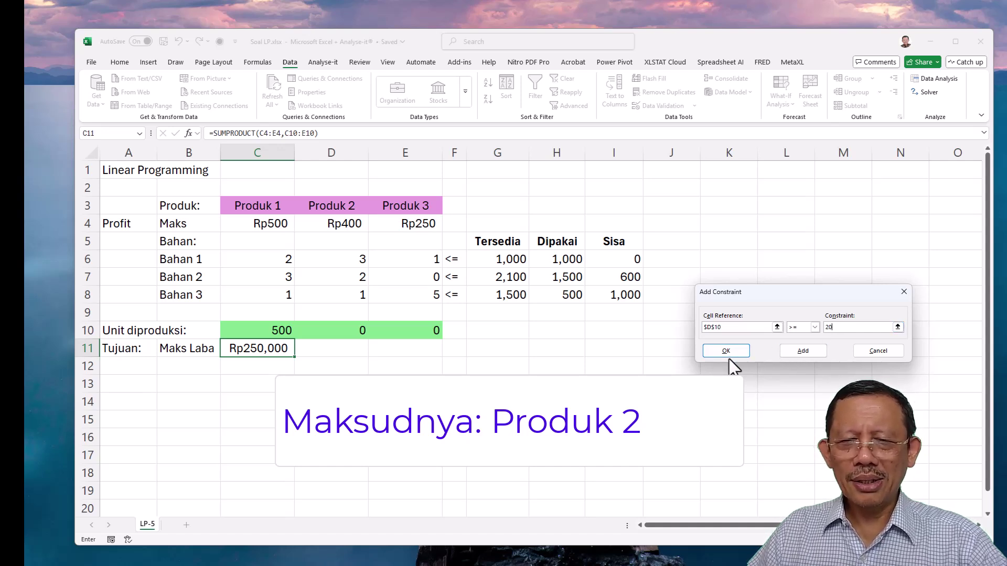
{"action": "left_click", "coordinate": [803, 351]}
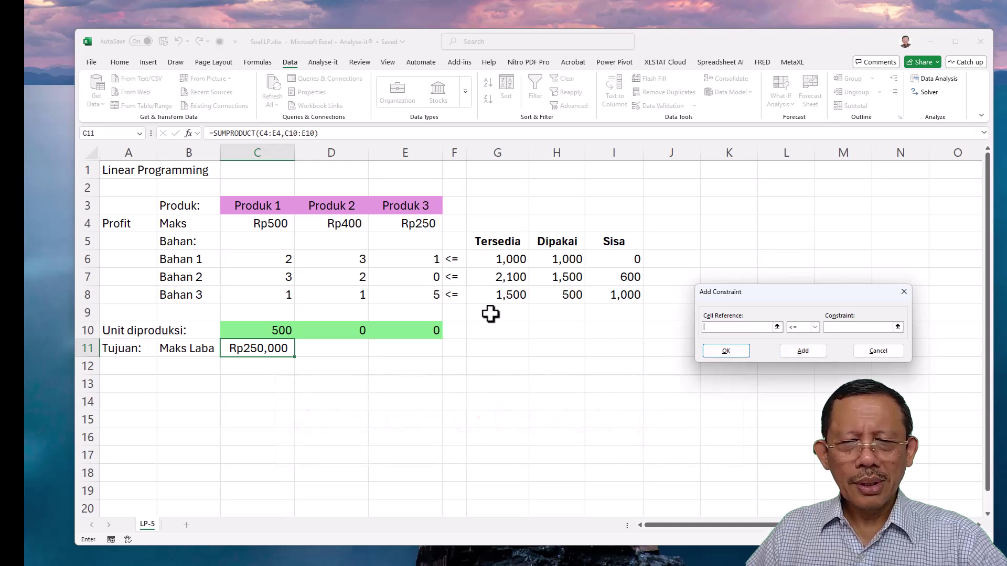
Step: Add a constraint that the Produk 3 units in $E$10 are >= 40, and solve the model, keeping the Solver solution
{"action": "left_click", "coordinate": [422, 329]}
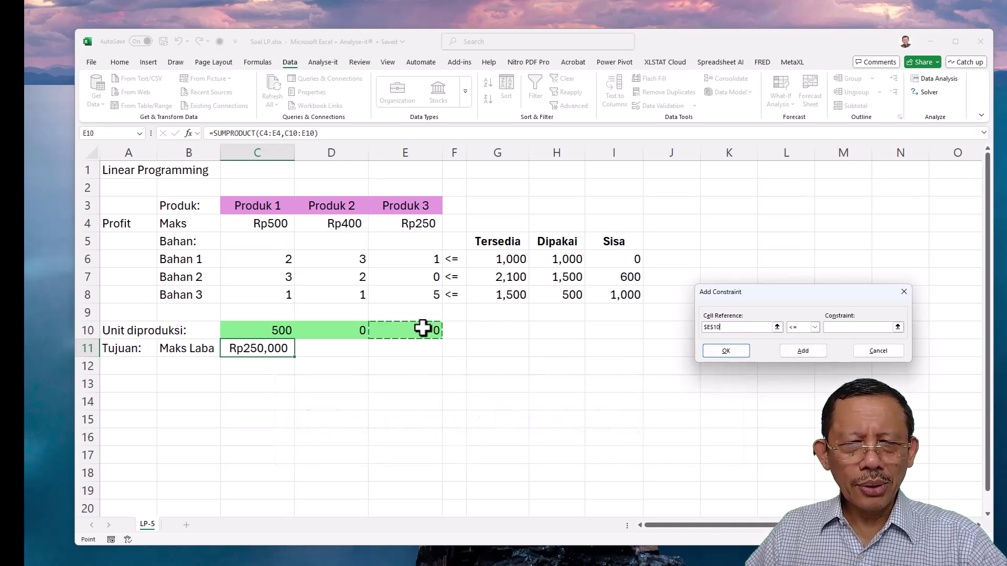
{"action": "left_click", "coordinate": [814, 327]}
{"action": "left_click", "coordinate": [808, 350]}
{"action": "left_click", "coordinate": [846, 328]}
{"action": "type", "text": "40"}
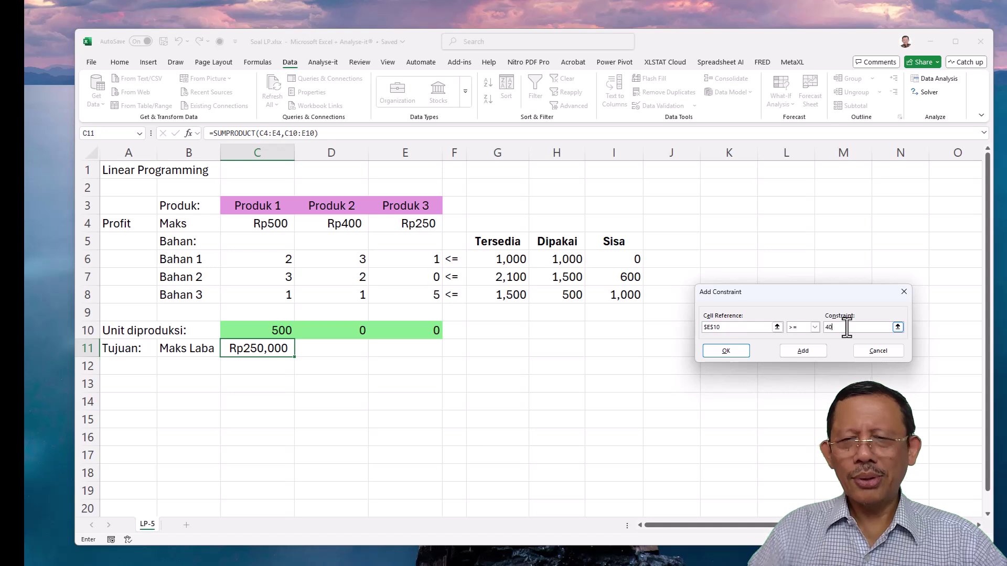
{"action": "left_click", "coordinate": [735, 350]}
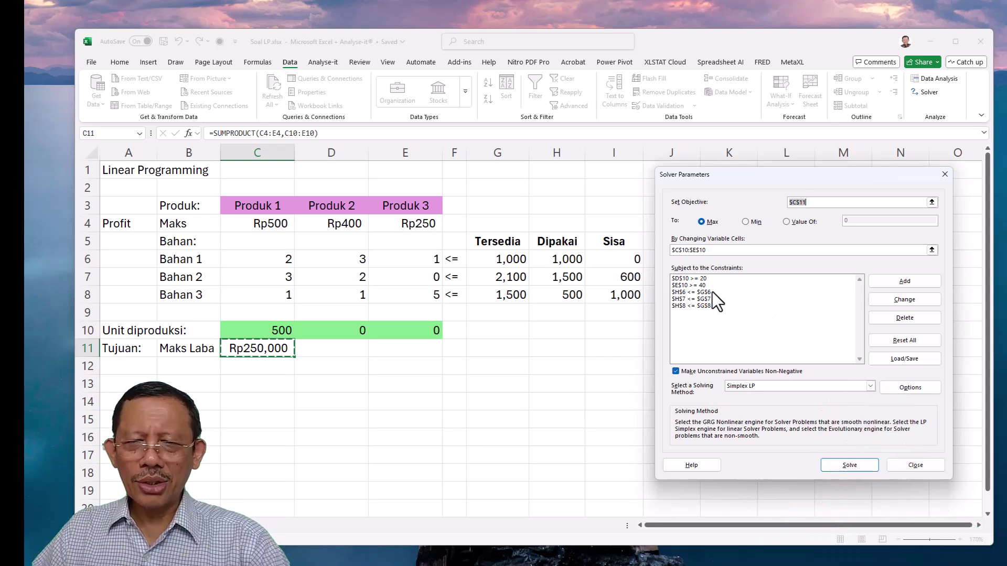
{"action": "left_click", "coordinate": [845, 466]}
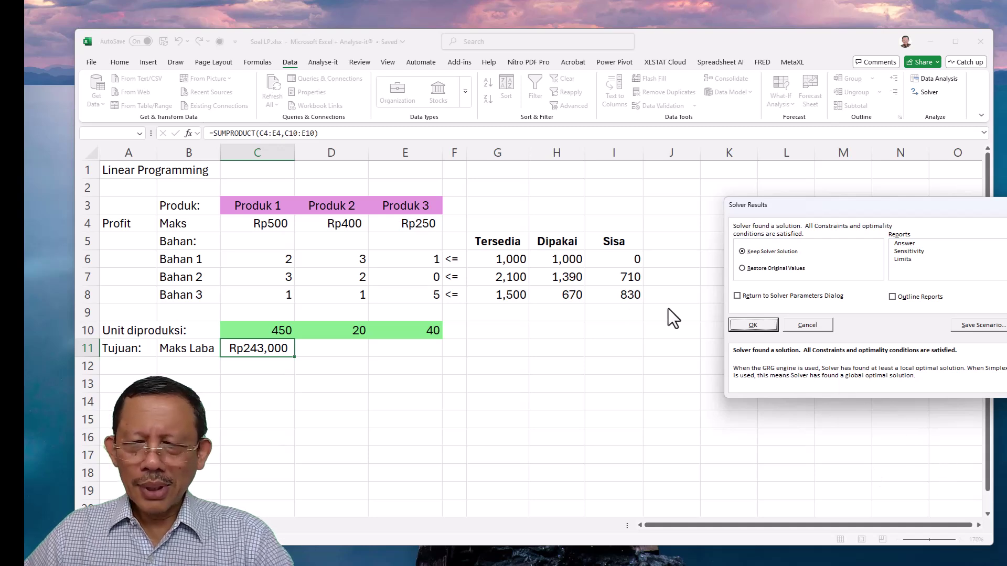
{"action": "left_click", "coordinate": [752, 324]}
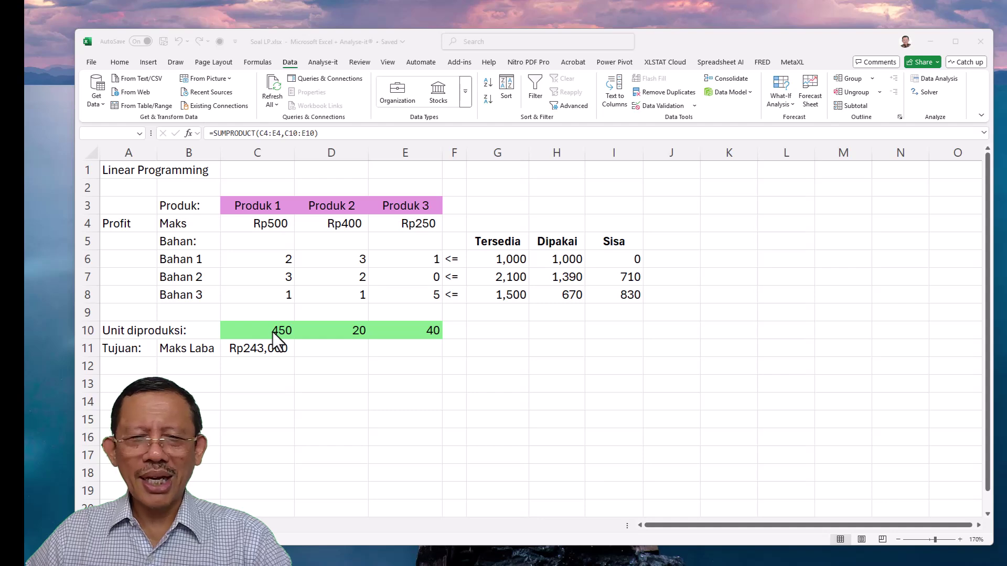
Step: Add a Solver constraint that the Produk 1 units in $C$10 are <= 300, and solve the model again, keeping the solution
{"action": "left_click", "coordinate": [928, 92]}
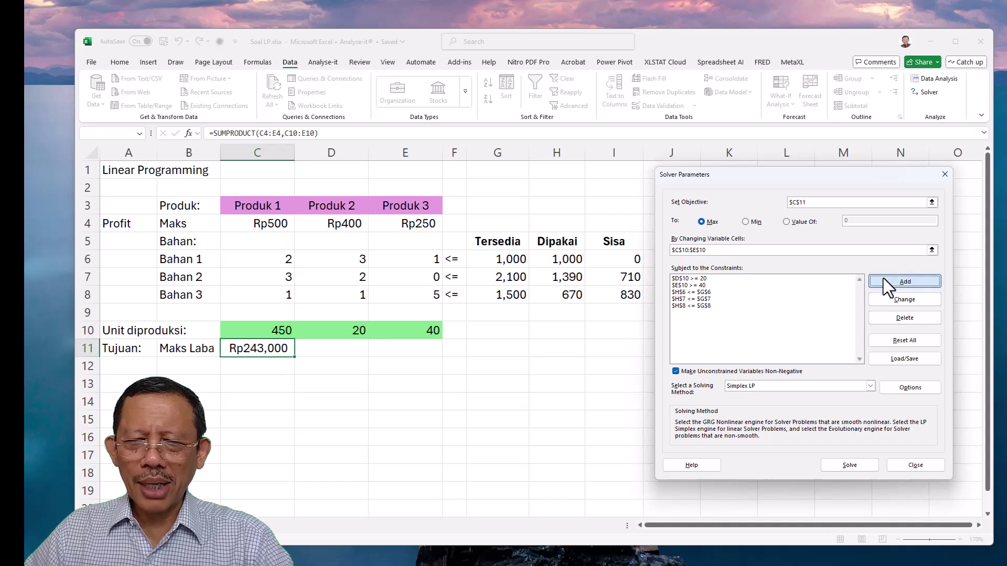
{"action": "key", "text": "Escape"}
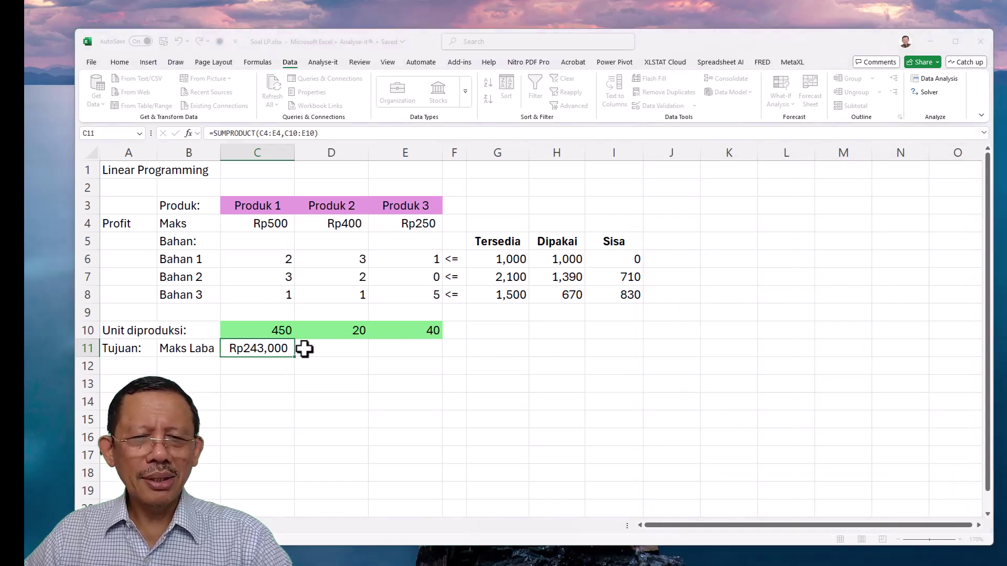
{"action": "left_click", "coordinate": [274, 333]}
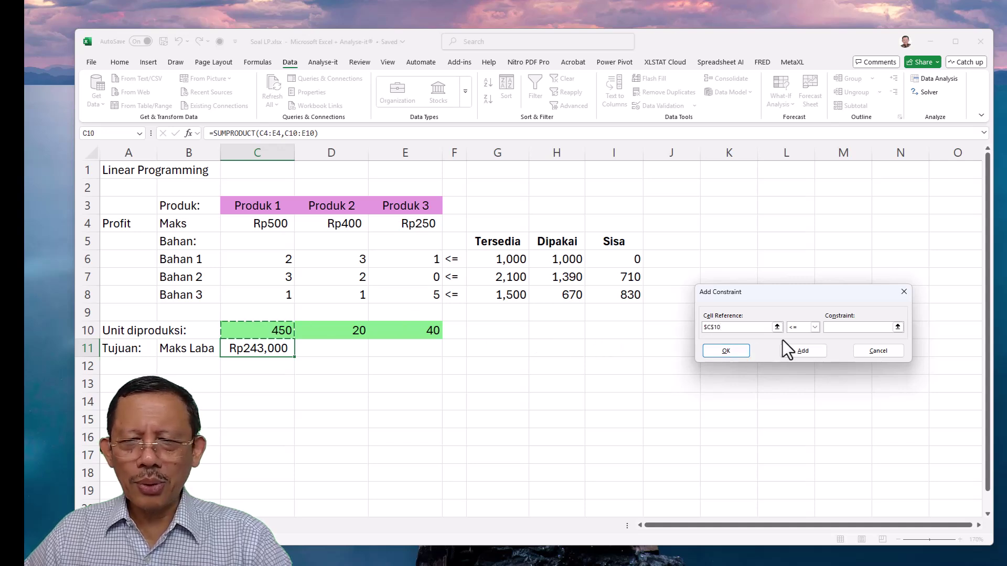
{"action": "left_click", "coordinate": [815, 325]}
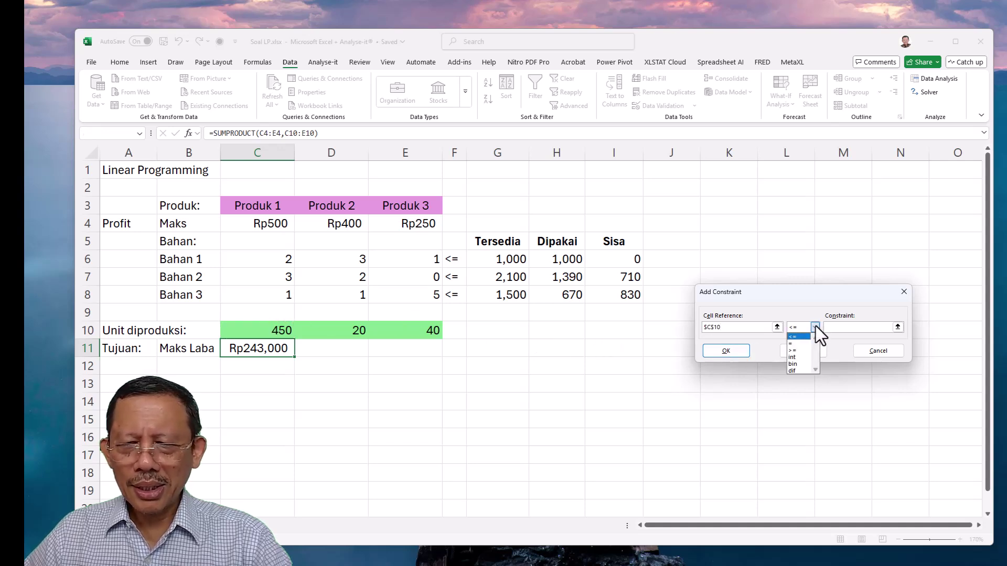
{"action": "left_click", "coordinate": [801, 350]}
{"action": "left_click", "coordinate": [844, 329]}
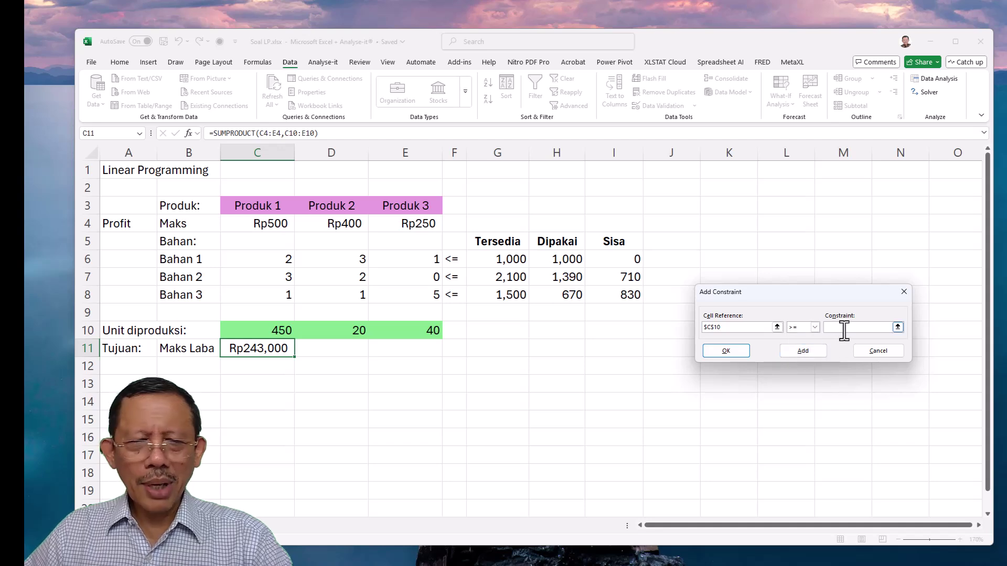
{"action": "left_click", "coordinate": [815, 327]}
{"action": "left_click", "coordinate": [805, 338]}
{"action": "left_click", "coordinate": [841, 330]}
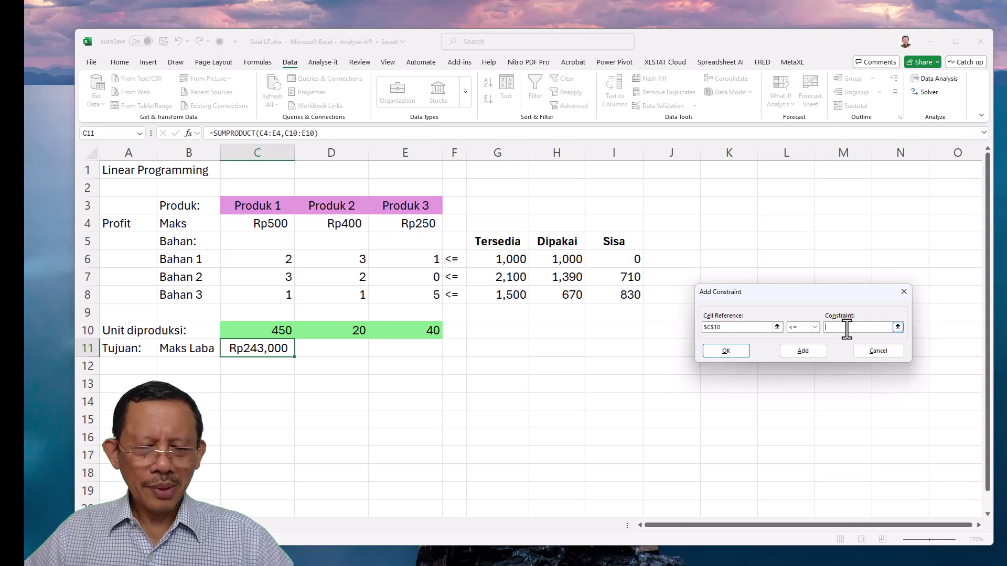
{"action": "type", "text": "300"}
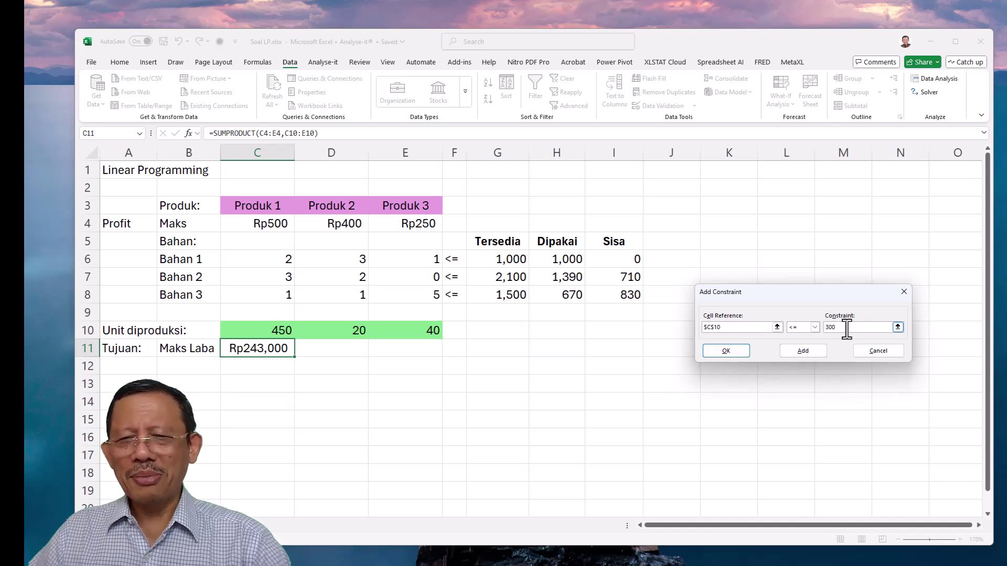
{"action": "left_click", "coordinate": [735, 351]}
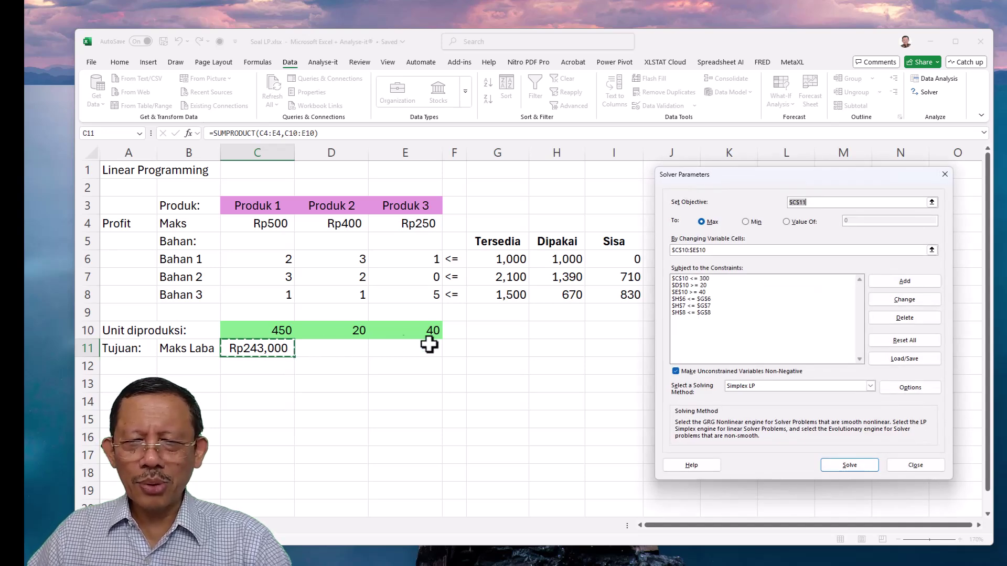
{"action": "left_click", "coordinate": [856, 470]}
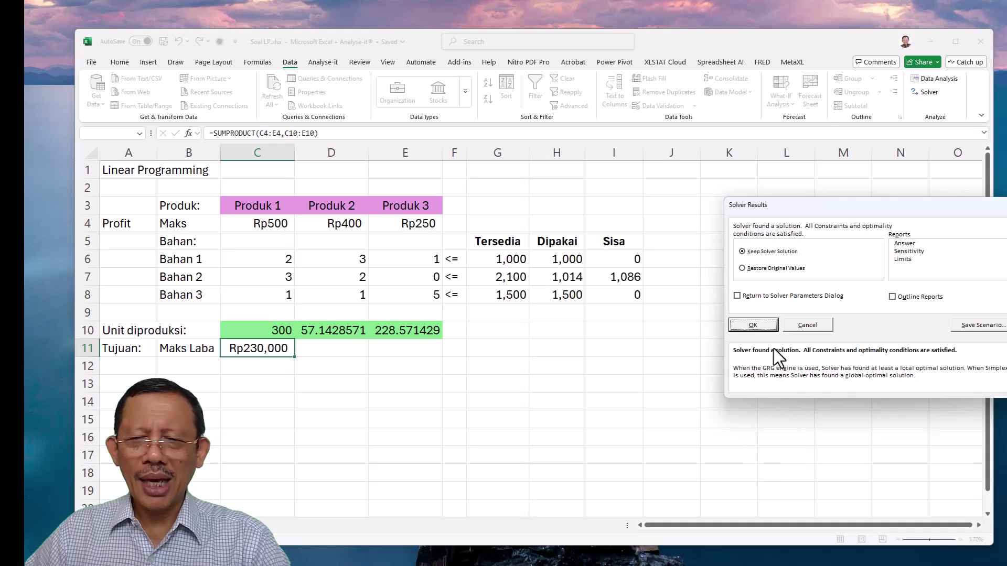
{"action": "left_click", "coordinate": [768, 328]}
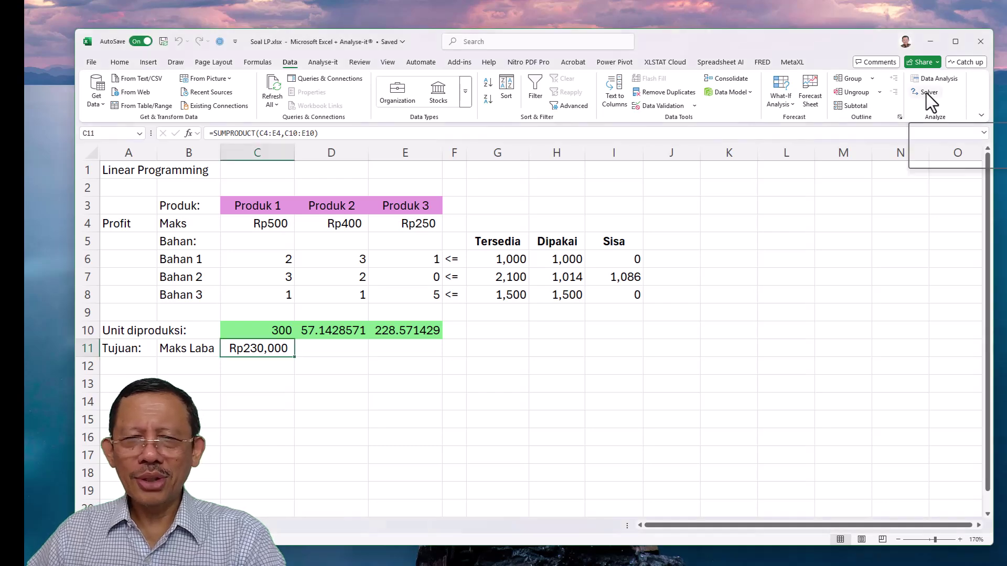
Step: Reopen Solver and add a constraint that the Produk 1 units in $C$10 must be an integer
{"action": "left_click", "coordinate": [926, 93]}
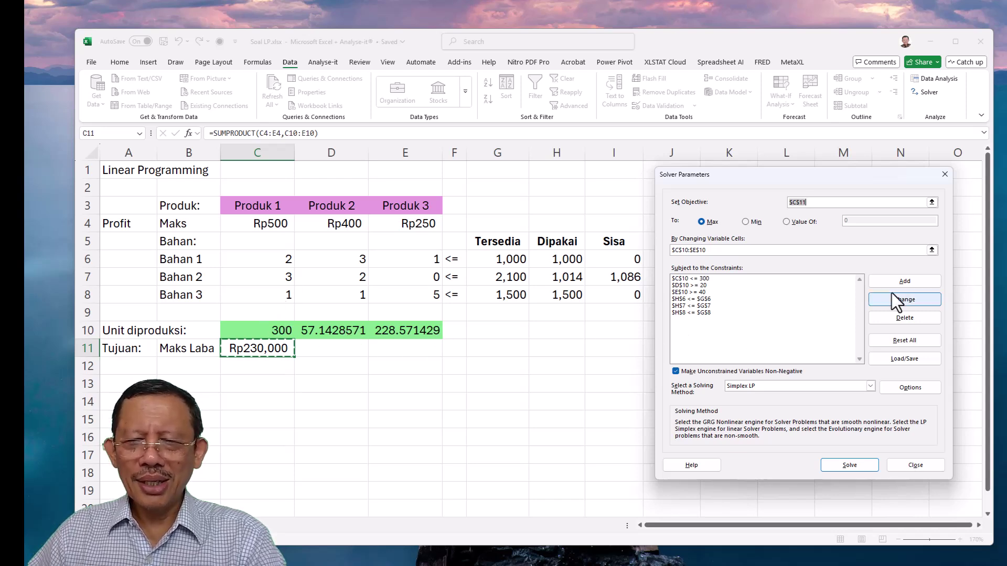
{"action": "key", "text": "Return"}
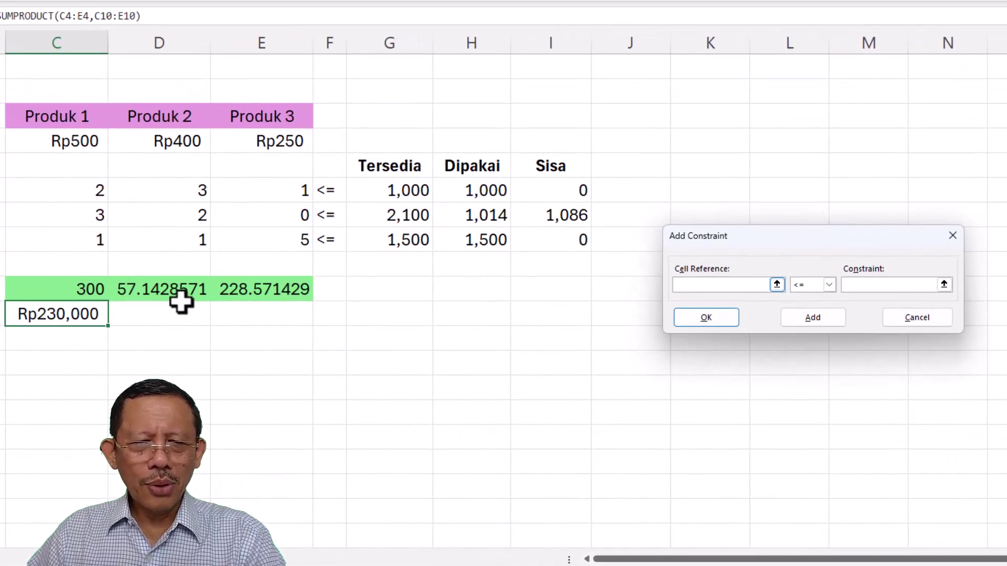
{"action": "left_click", "coordinate": [78, 286]}
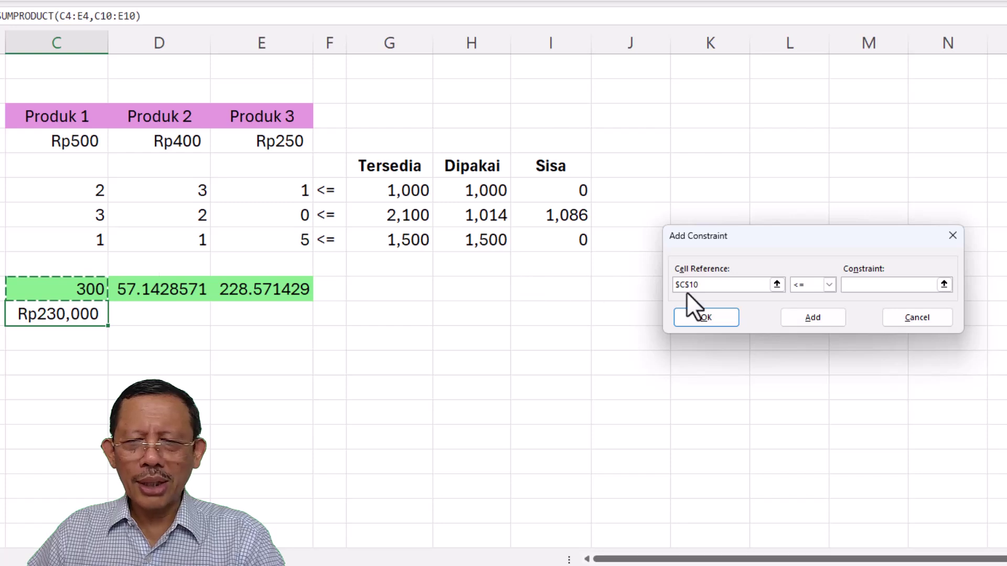
{"action": "left_click", "coordinate": [829, 285]}
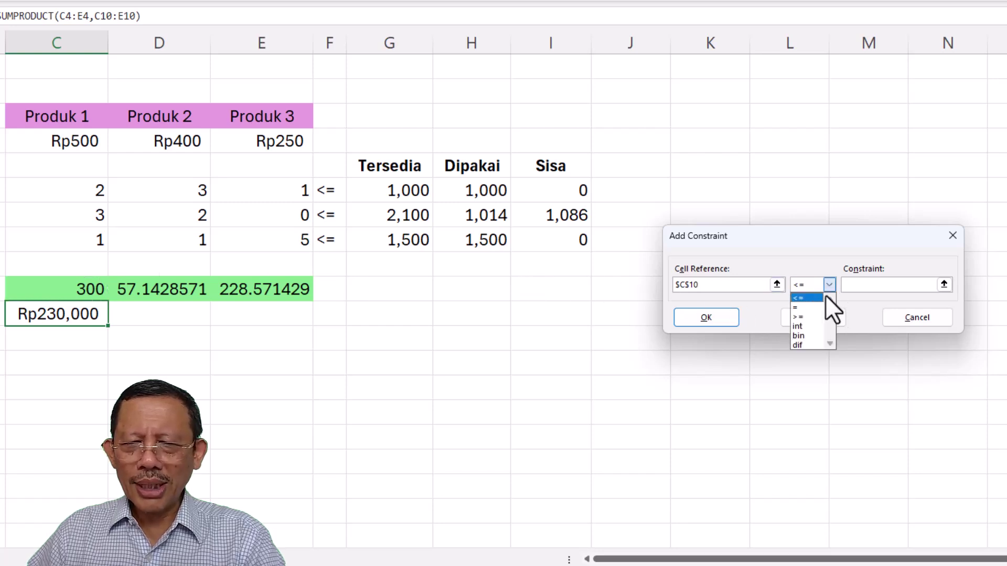
{"action": "left_click", "coordinate": [815, 324]}
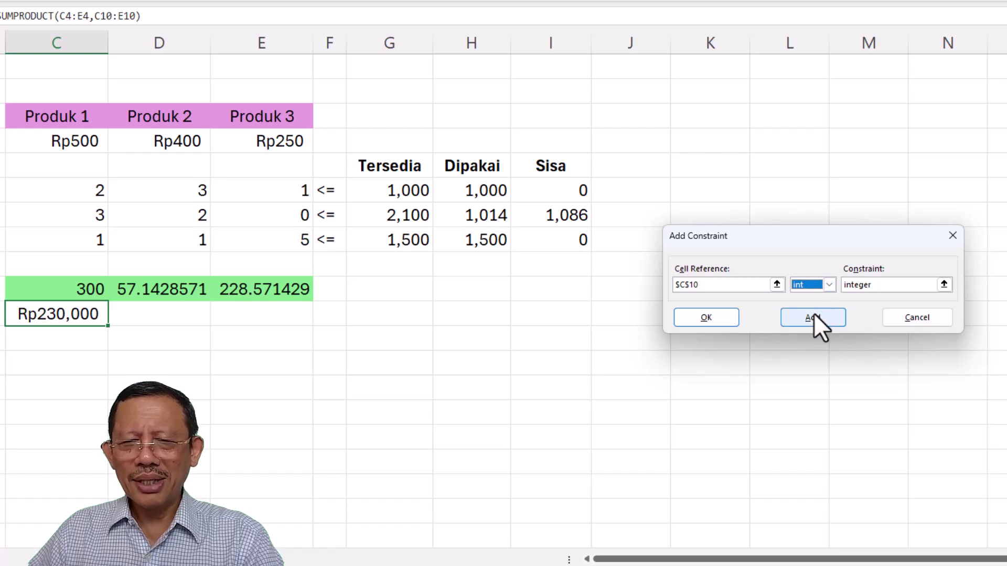
{"action": "left_click", "coordinate": [813, 317]}
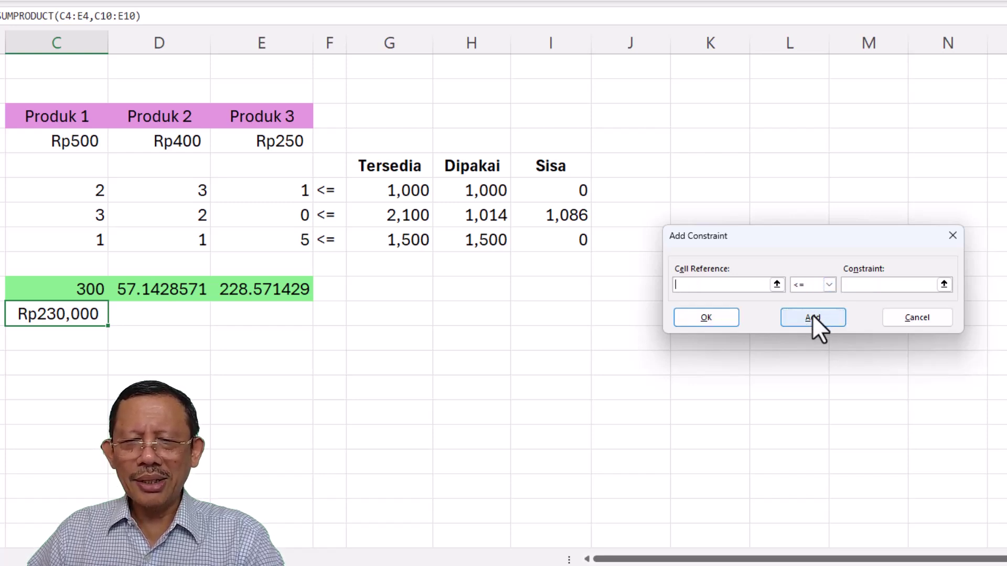
Step: Add integer constraints for the Produk 2 units in $D$10 and the Produk 3 units in $E$10
{"action": "left_click", "coordinate": [175, 290]}
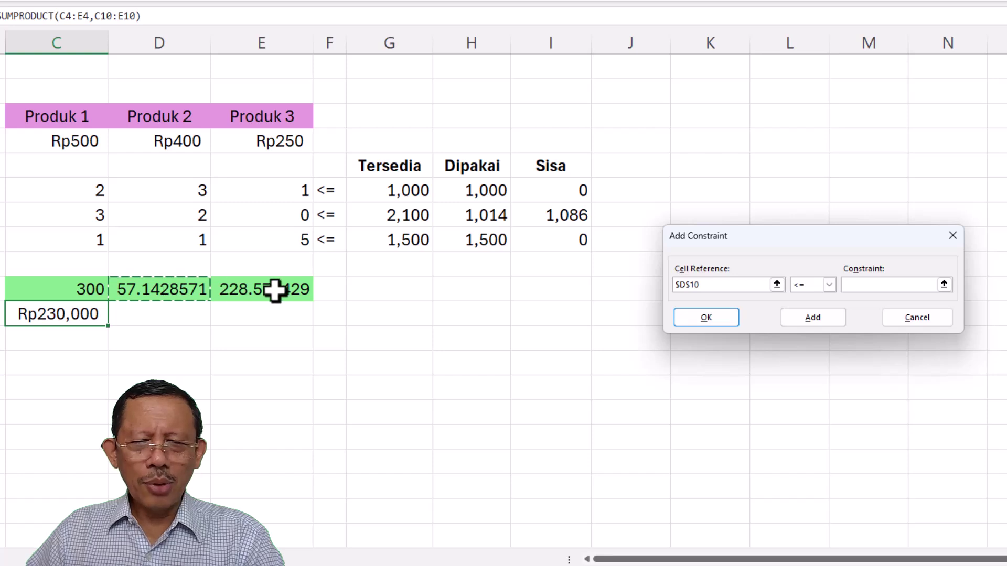
{"action": "left_click", "coordinate": [828, 285]}
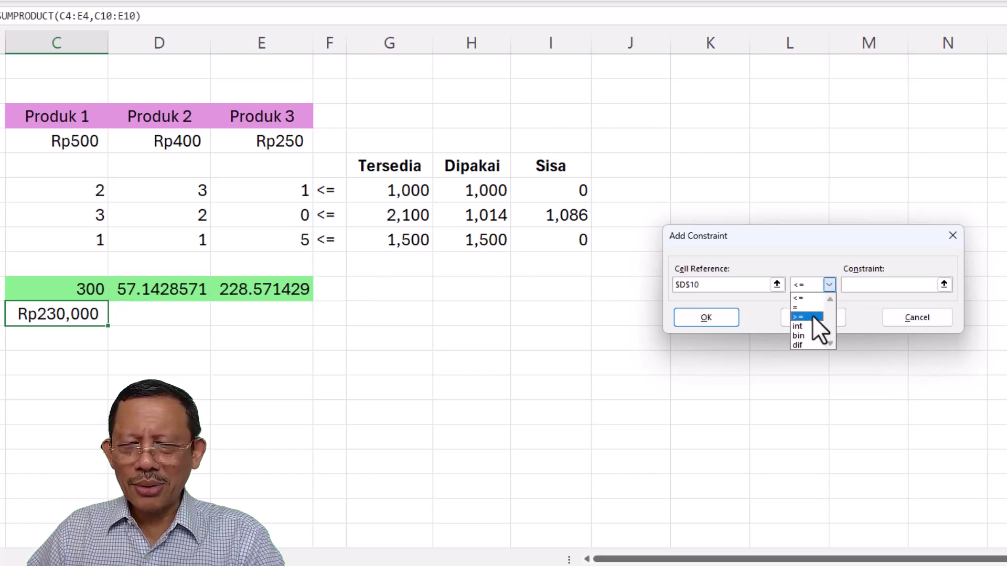
{"action": "left_click", "coordinate": [807, 325]}
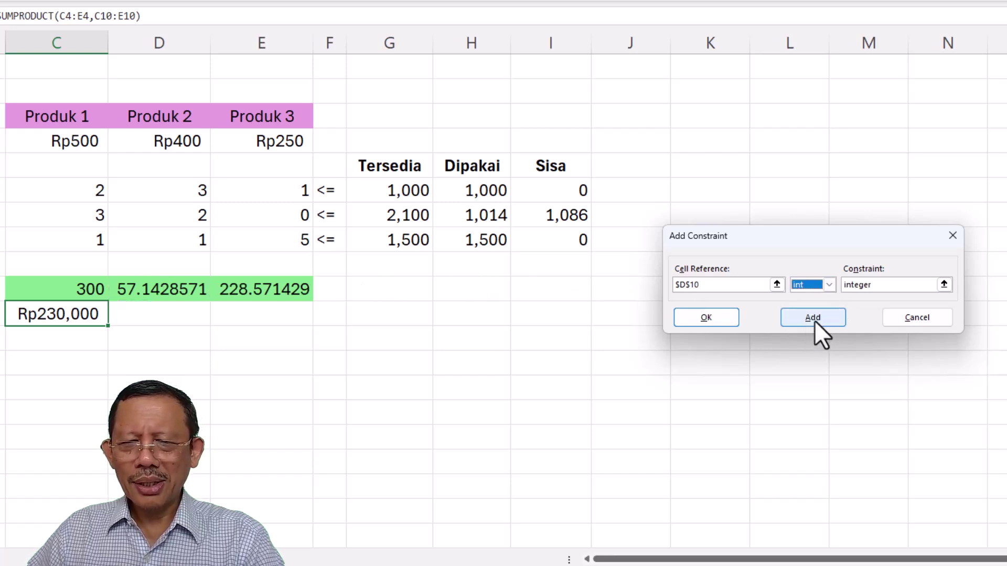
{"action": "left_click", "coordinate": [813, 320]}
{"action": "left_click", "coordinate": [277, 286]}
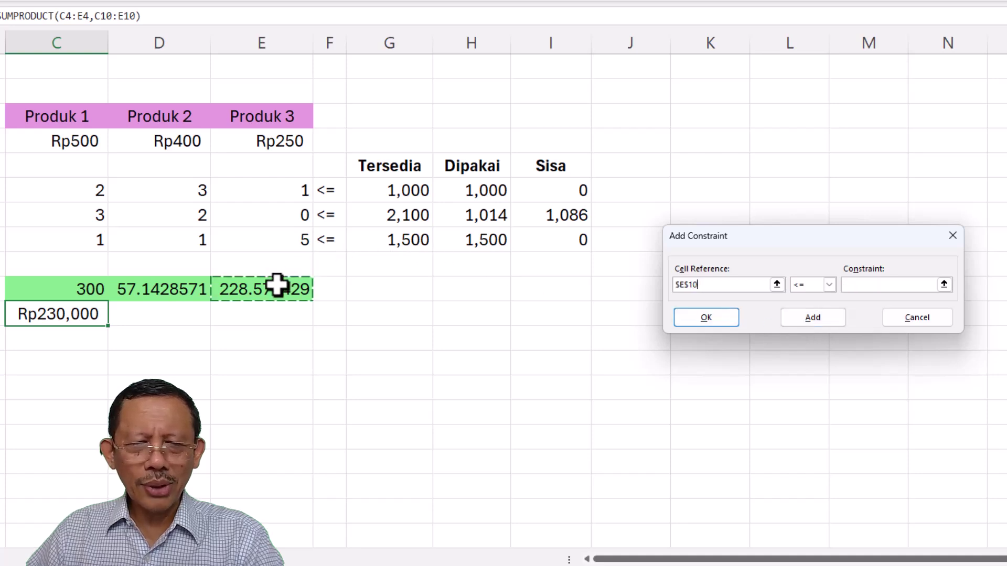
{"action": "left_click", "coordinate": [829, 286]}
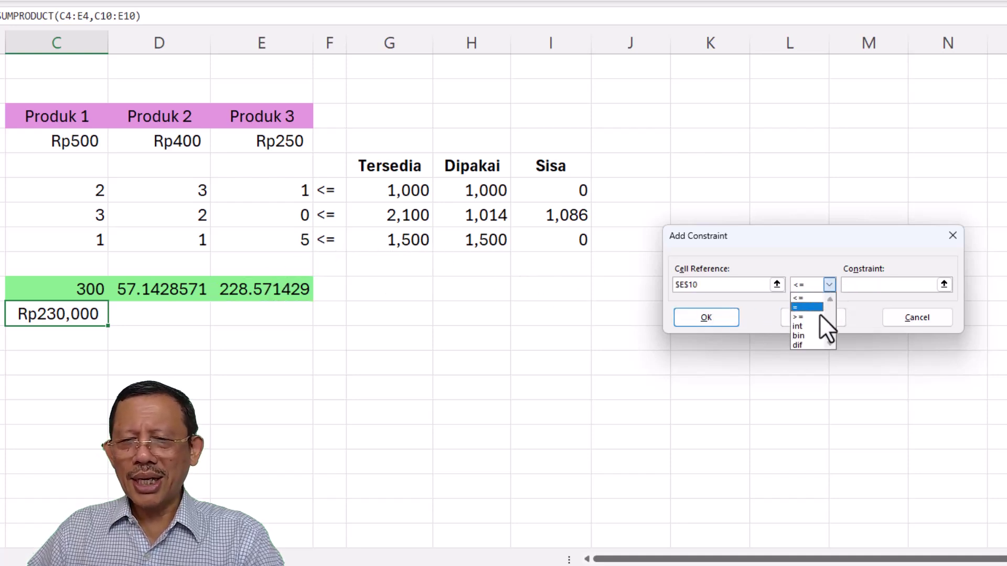
{"action": "left_click", "coordinate": [808, 326]}
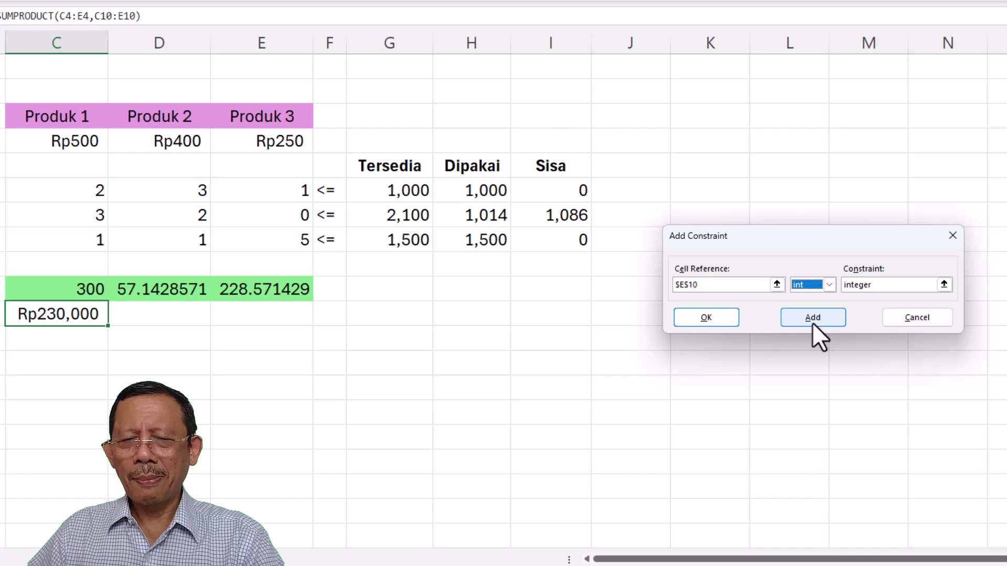
{"action": "left_click", "coordinate": [716, 322]}
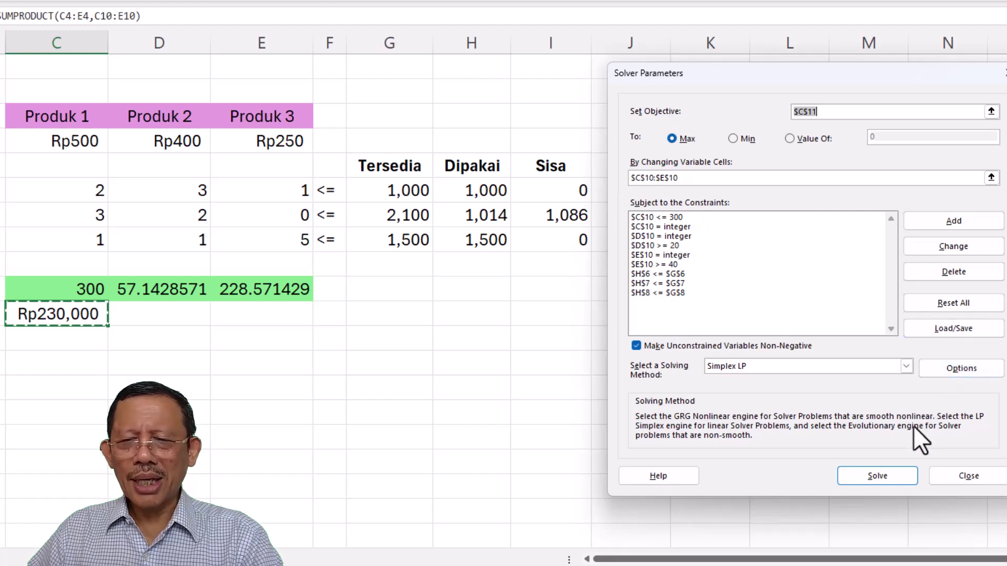
Step: Solve the integer-constrained model, keeping the Solver solution and generating an Answer report
{"action": "left_click", "coordinate": [886, 473]}
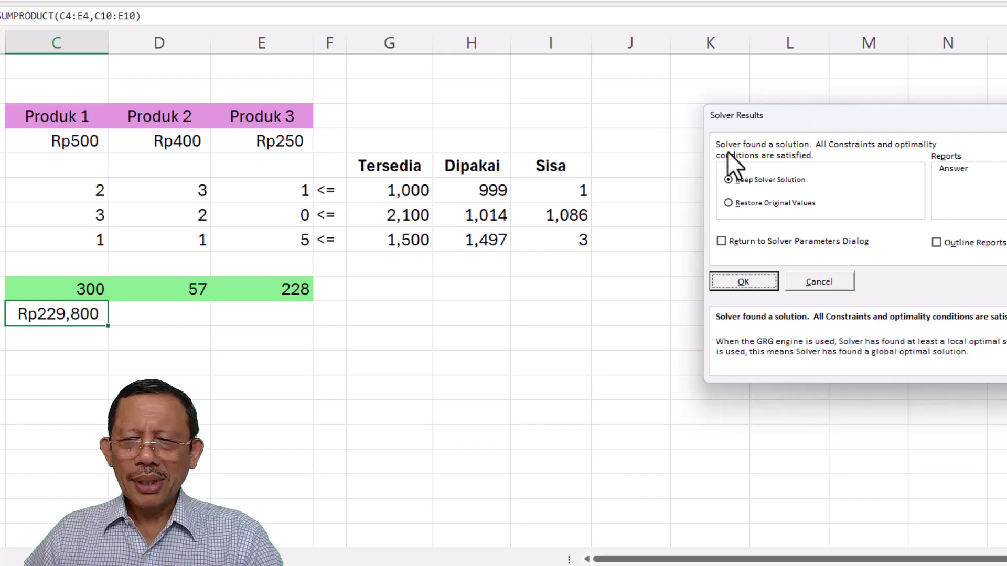
{"action": "left_click", "coordinate": [961, 169]}
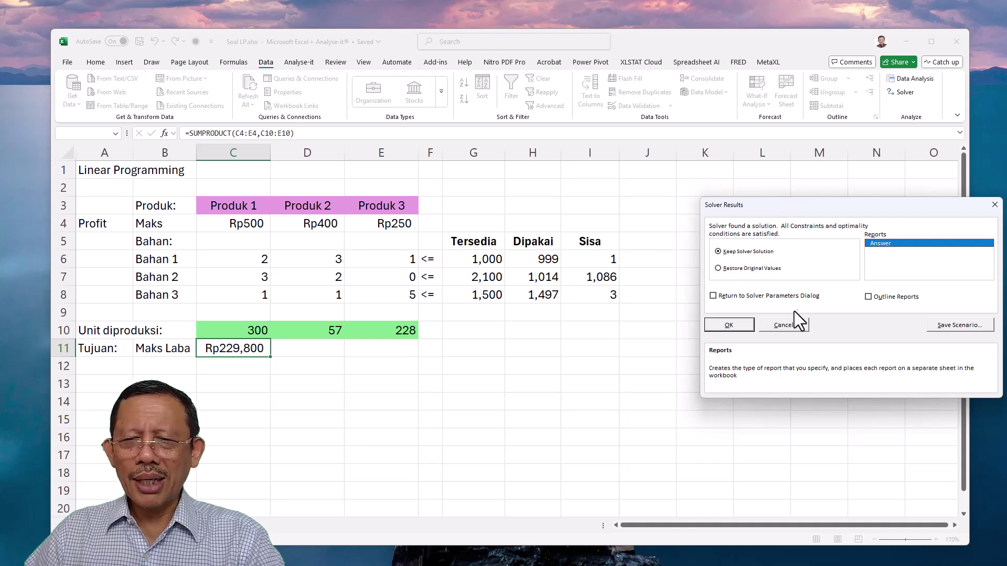
{"action": "left_click", "coordinate": [739, 326]}
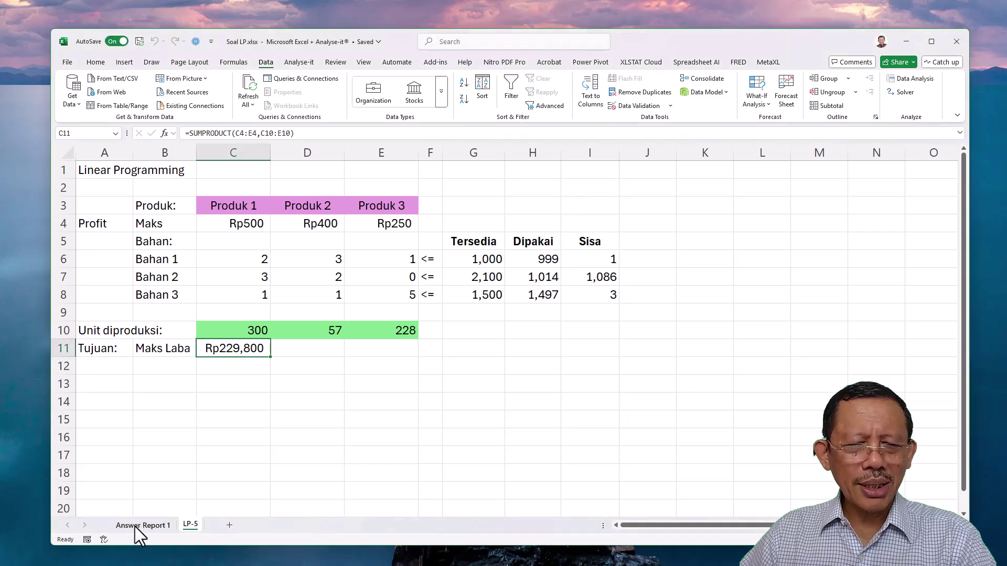
Step: Examine the constraint slack values on the Answer Report 1 sheet and compare them with the Sisa column on the LP-5 sheet
{"action": "left_click", "coordinate": [135, 526]}
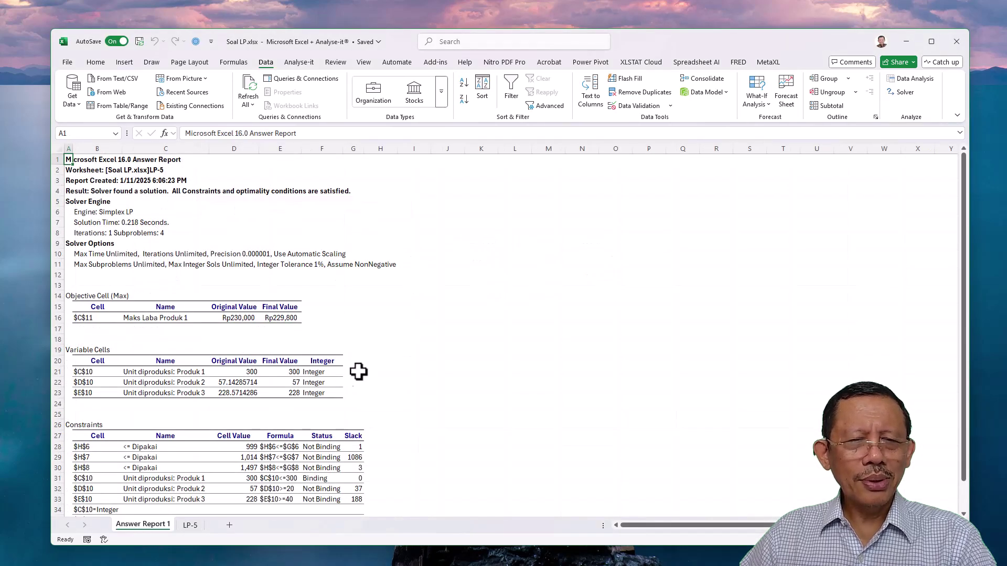
{"action": "scroll", "coordinate": [406, 331], "scroll_direction": "down", "scroll_amount": 2}
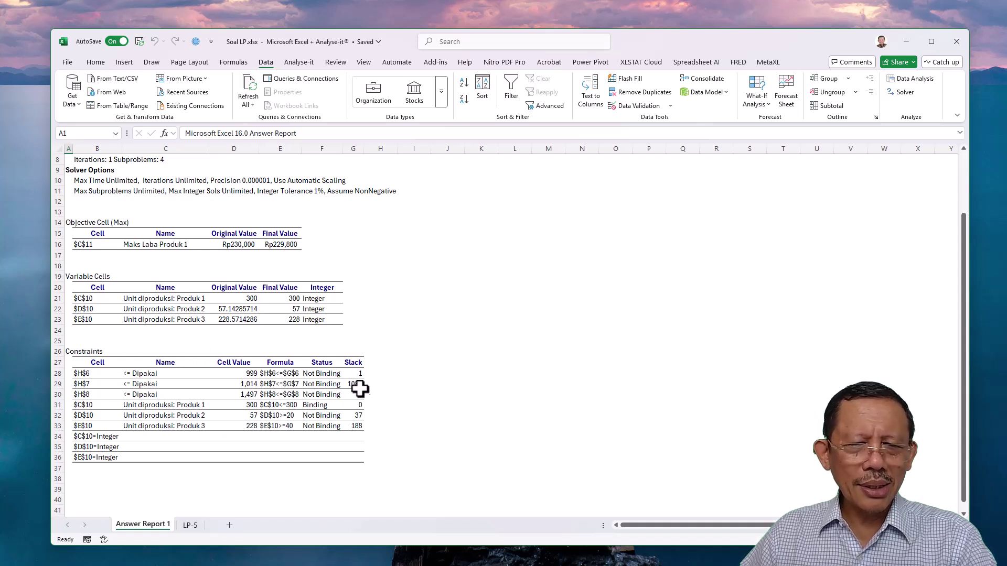
{"action": "left_click", "coordinate": [351, 407]}
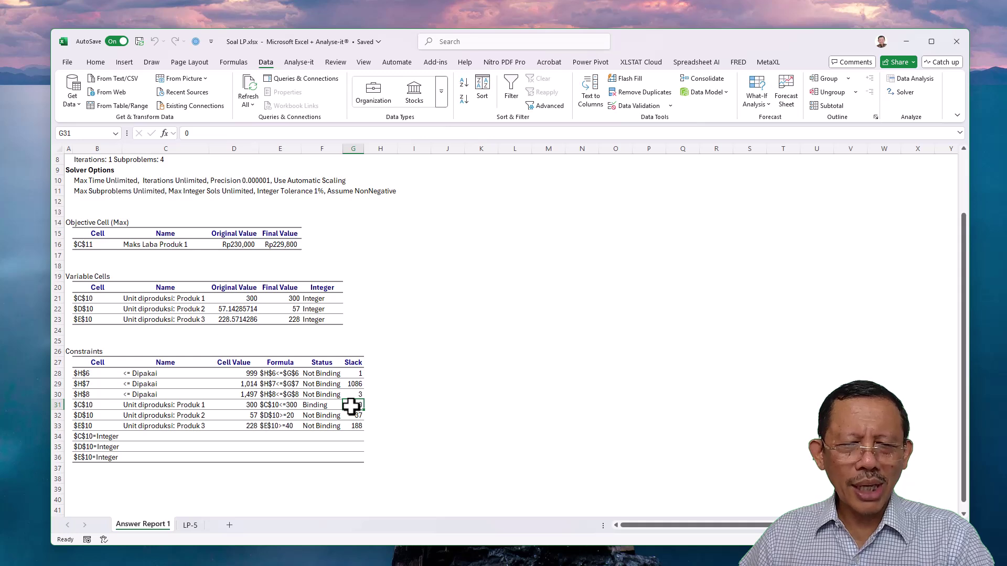
{"action": "left_click", "coordinate": [350, 415]}
{"action": "left_click", "coordinate": [351, 425]}
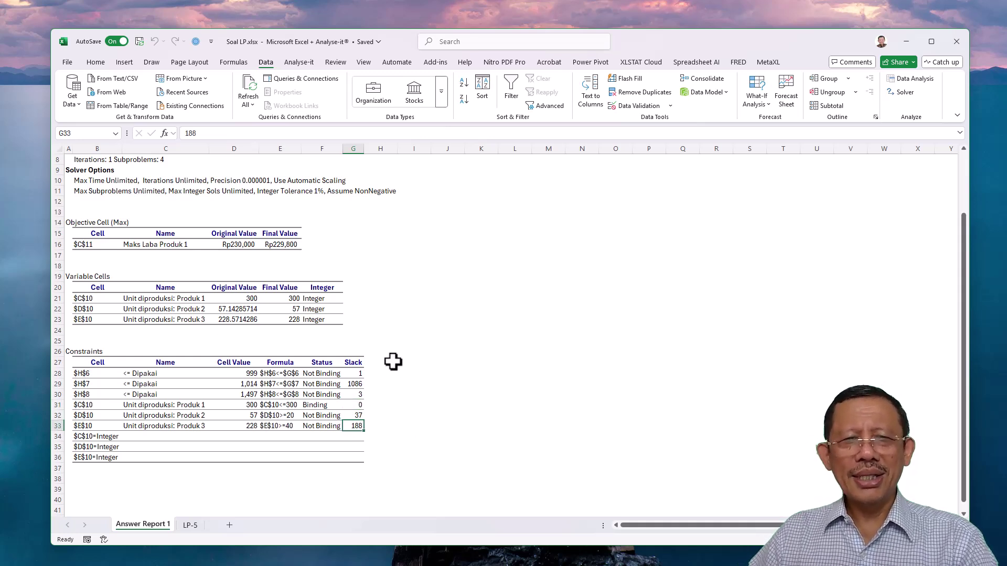
{"action": "left_click", "coordinate": [195, 529]}
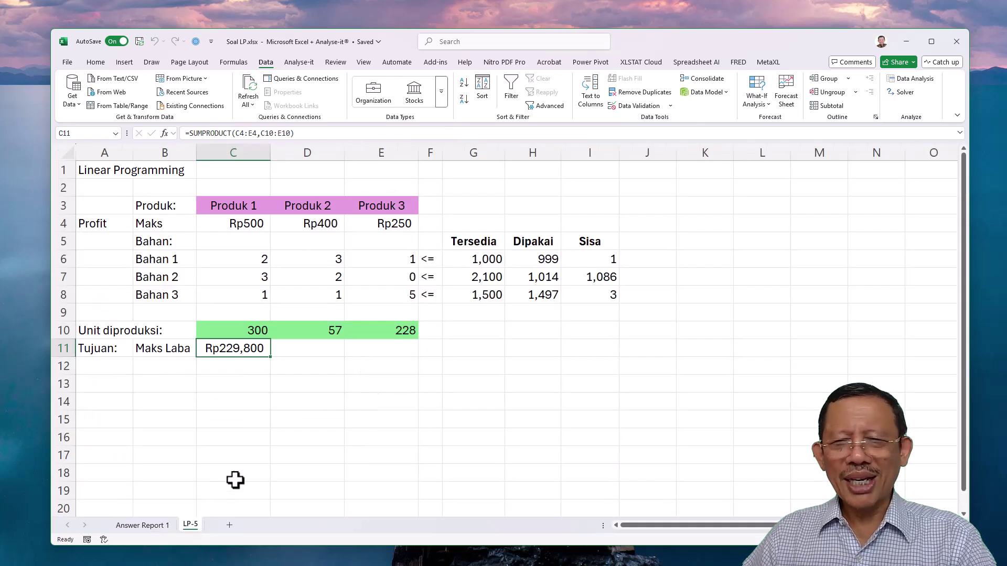
{"action": "left_click", "coordinate": [602, 258]}
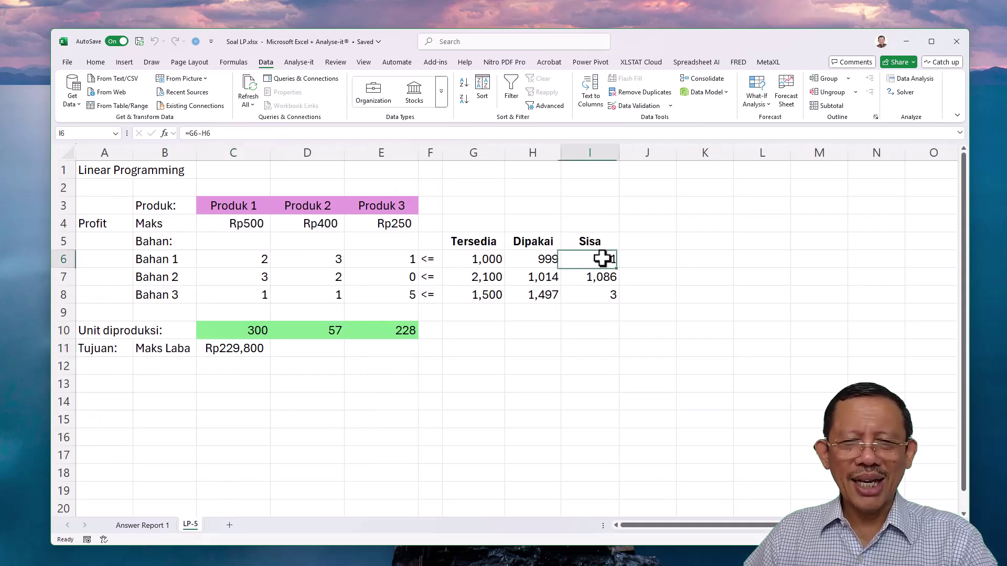
Step: Run Solver again on the LP-5 model with its existing constraints and keep the Solver solution
{"action": "left_click", "coordinate": [911, 93]}
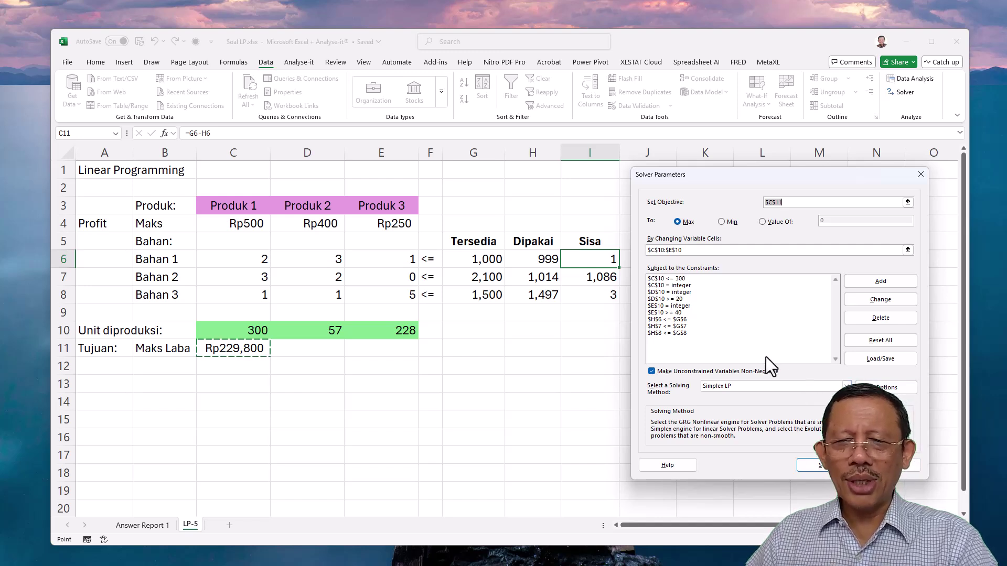
{"action": "left_click", "coordinate": [823, 466]}
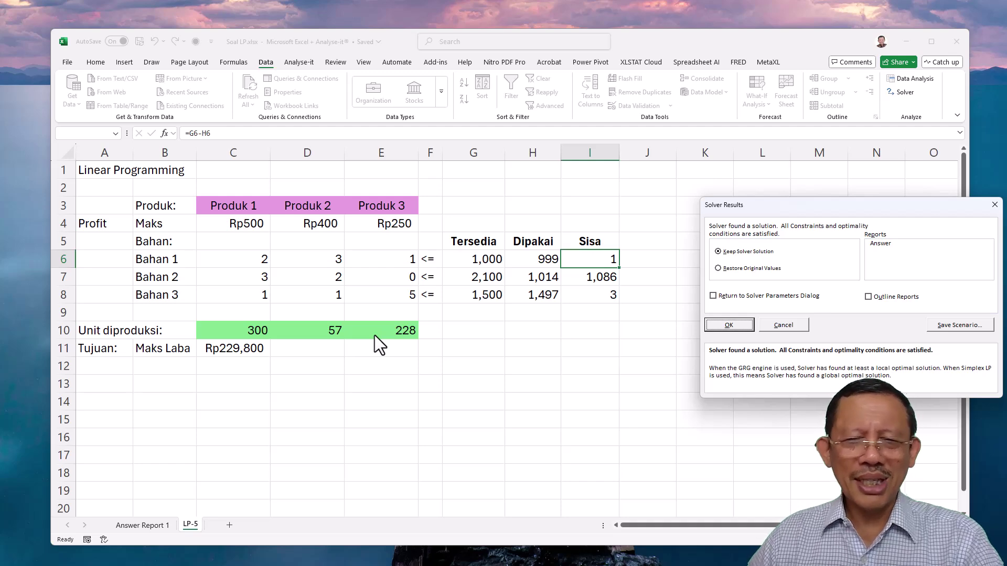
{"action": "key", "text": "Return"}
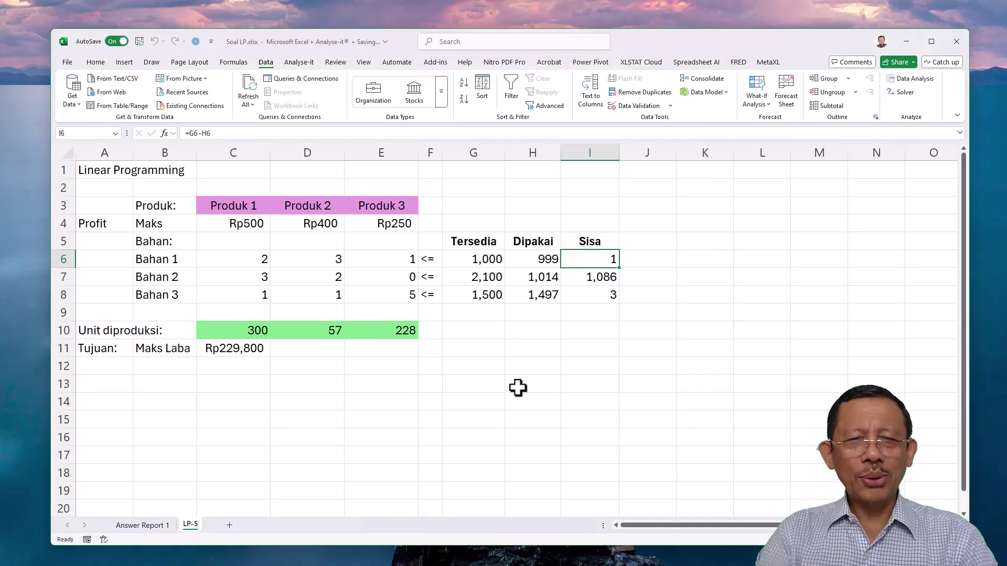